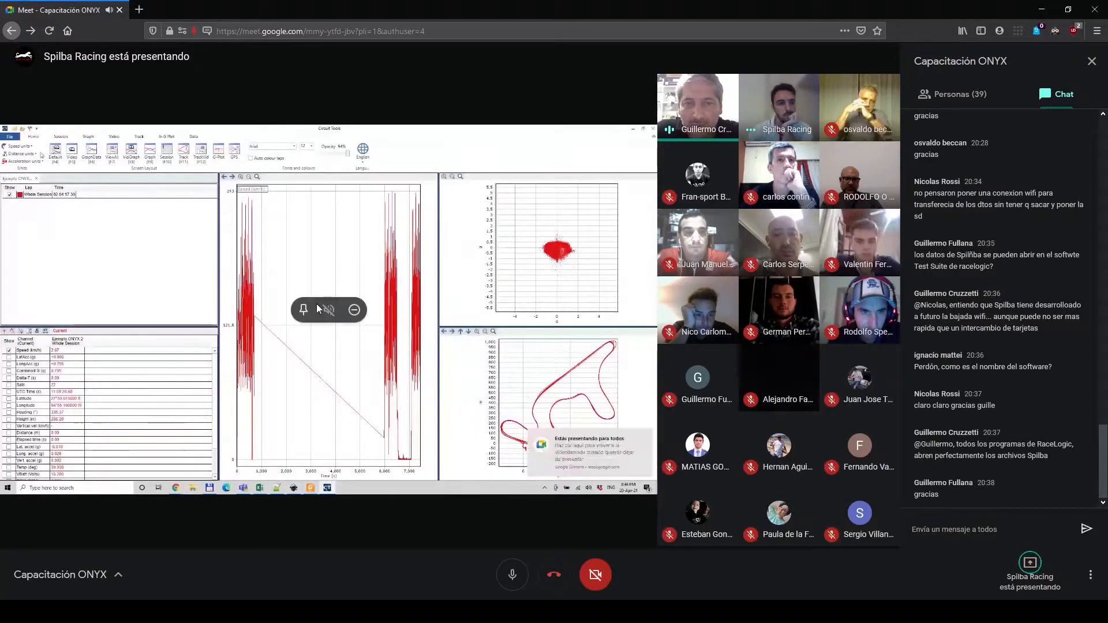
Continue from the Start / Finish Wizard to data analysis and widen the speed graph pane on both sides
click(304, 307)
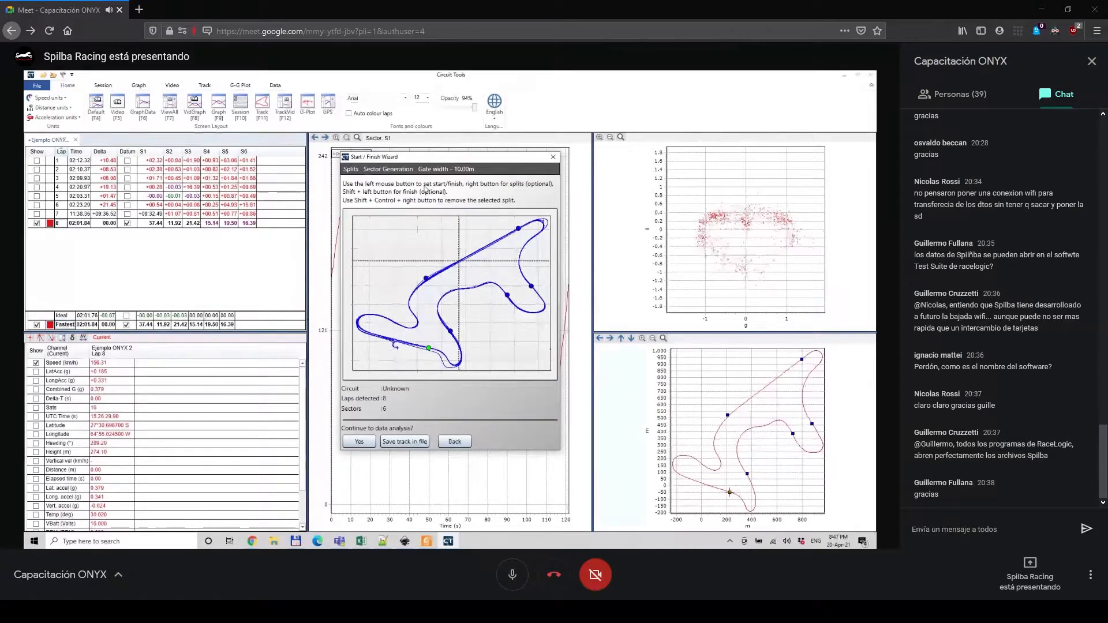
click(367, 441)
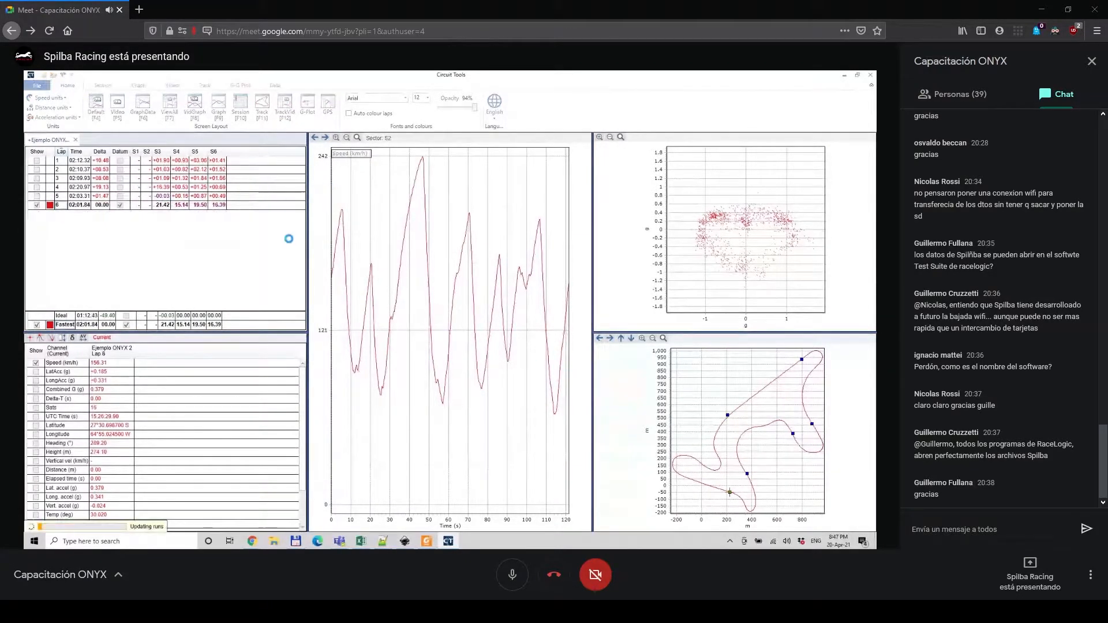
drag(308, 271, 254, 271)
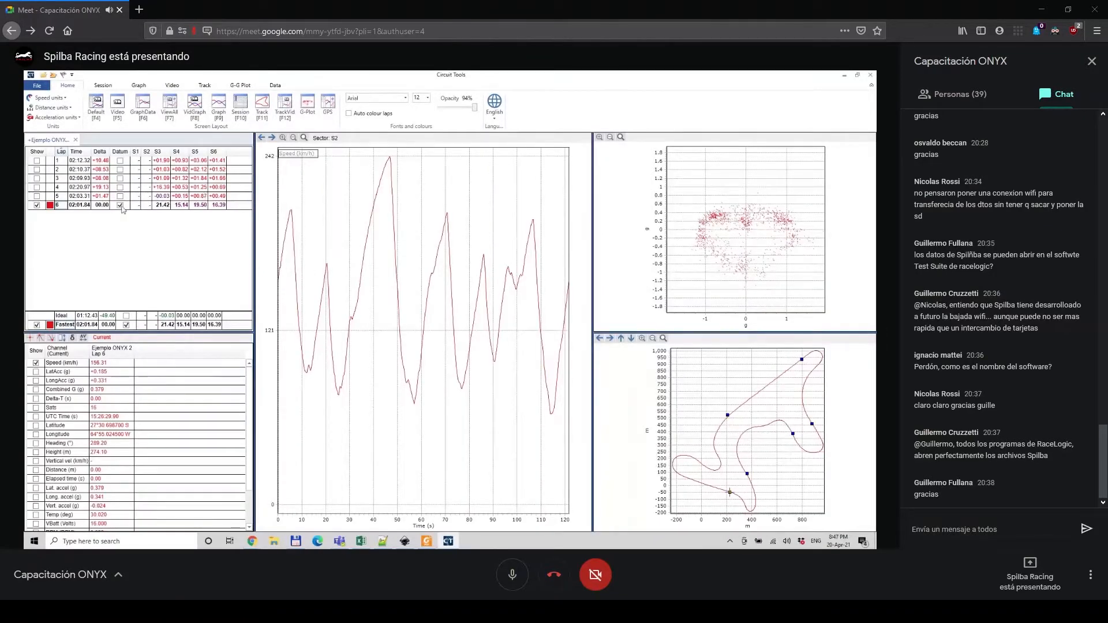
drag(592, 311, 608, 311)
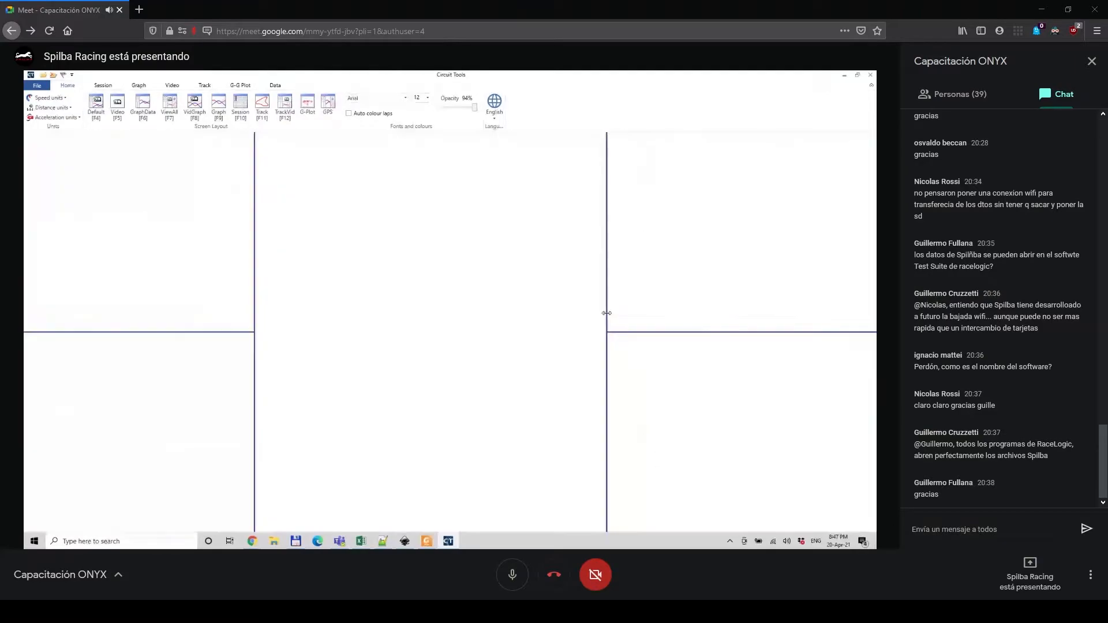
Show lap 4 alongside lap 6 and set the graph's X axis to Position
click(36, 187)
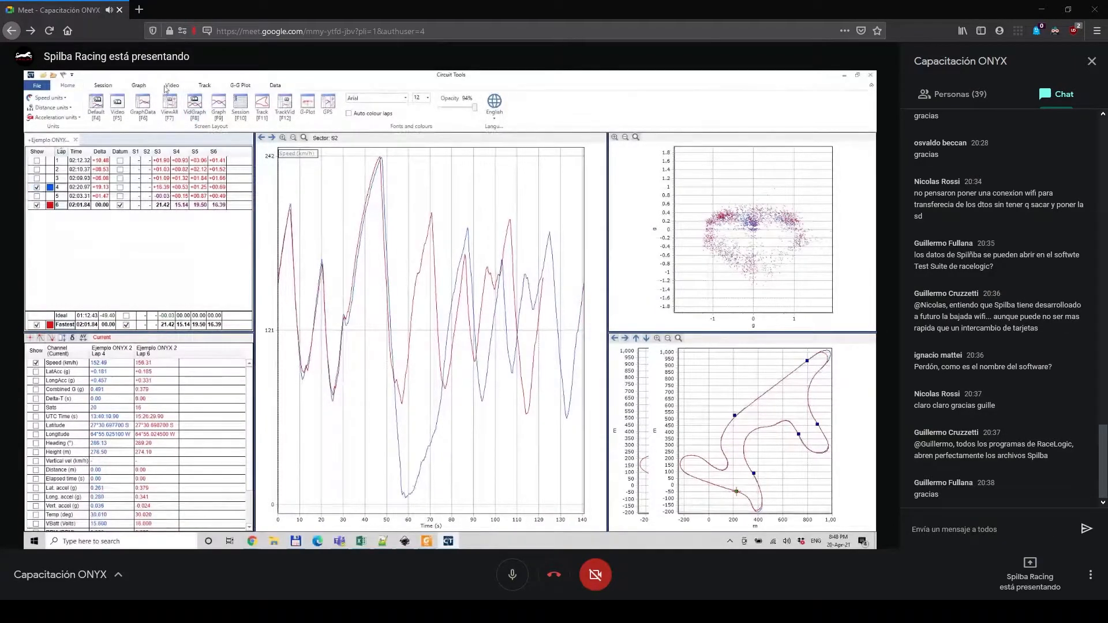
click(138, 87)
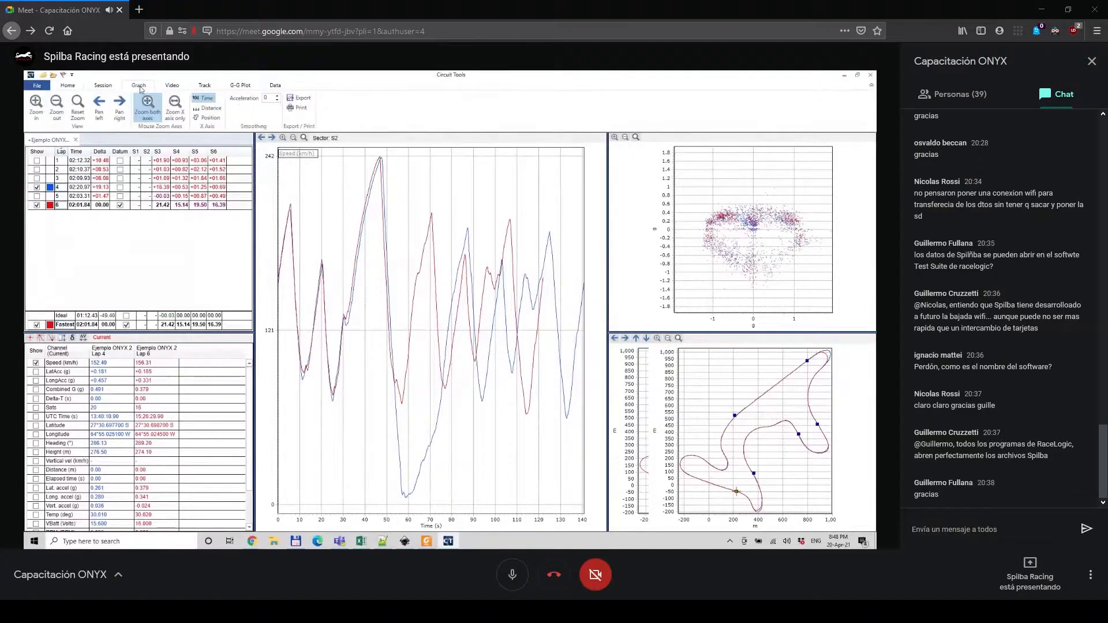
click(211, 119)
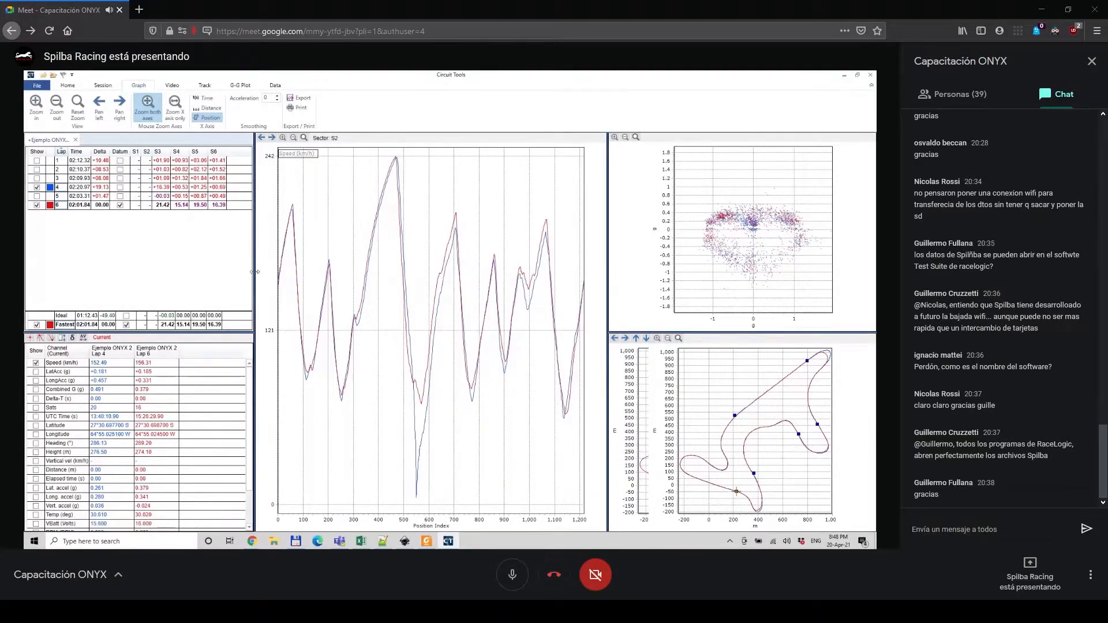
Enlarge the speed graph by narrowing the lap and channel panes and the G-G plot and track map panes
drag(254, 272, 89, 263)
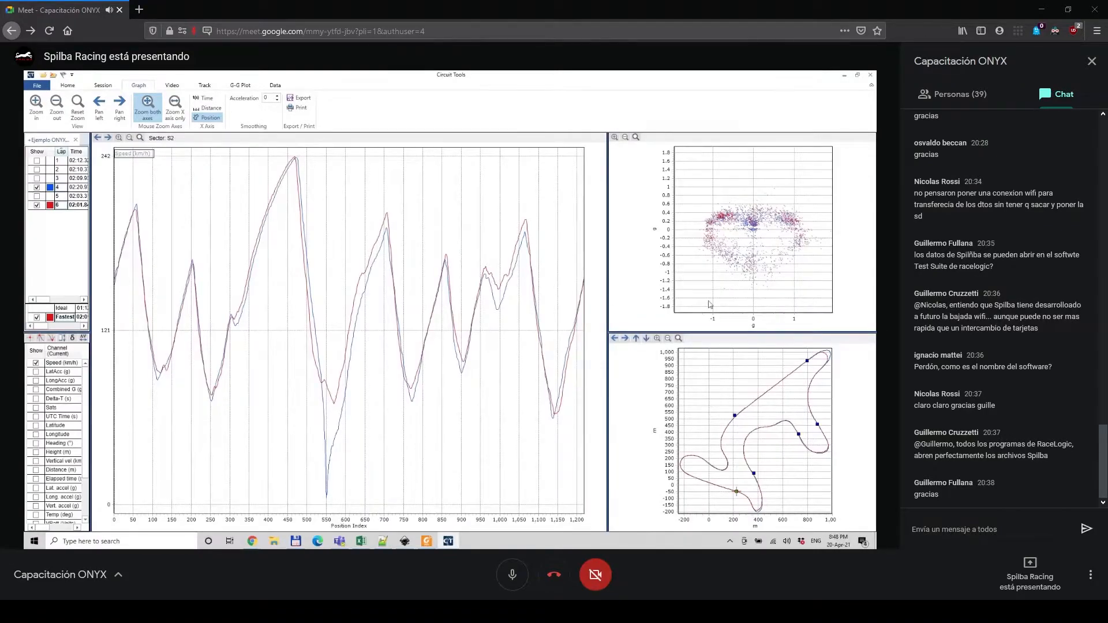
click(645, 312)
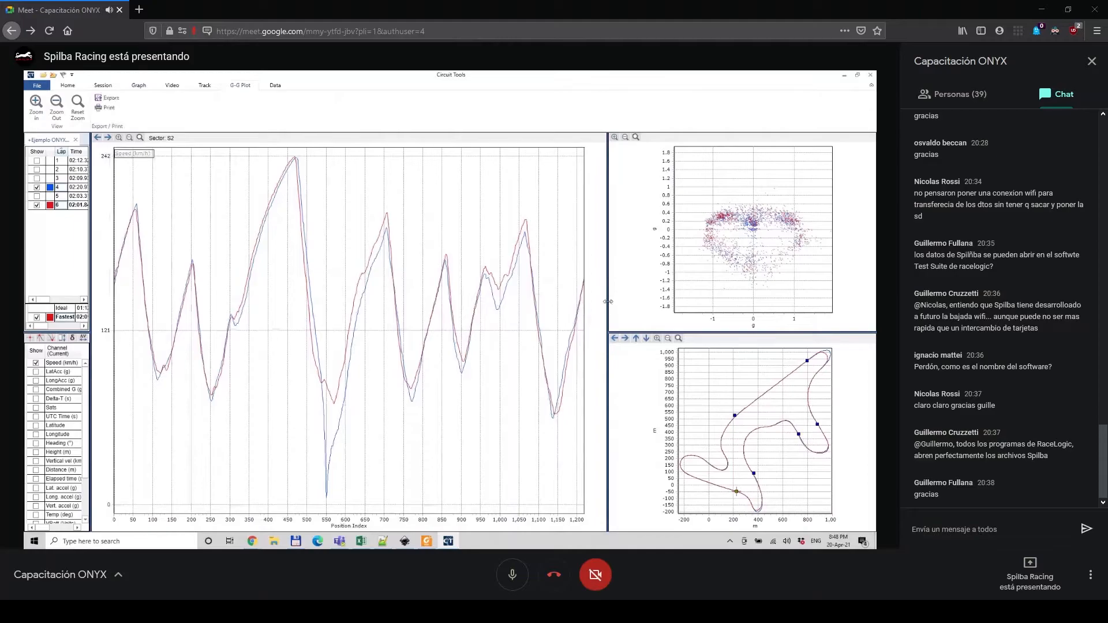
drag(609, 304, 739, 299)
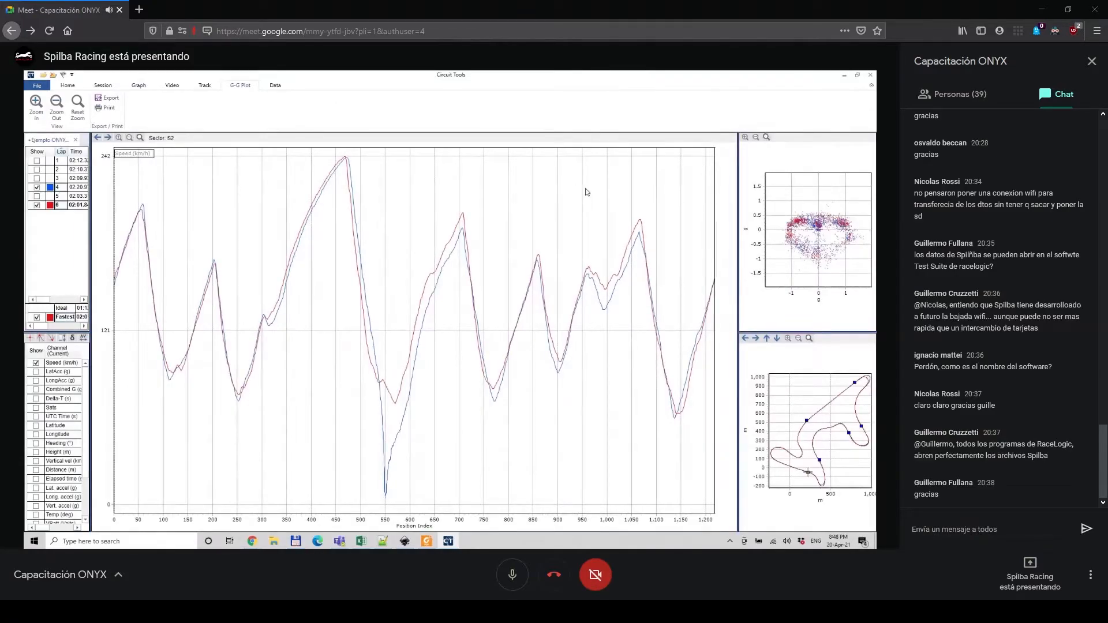
Compare both laps' speed traces around the last peak and the following minimum, using zoom and the graph cursor
drag(609, 188, 719, 471)
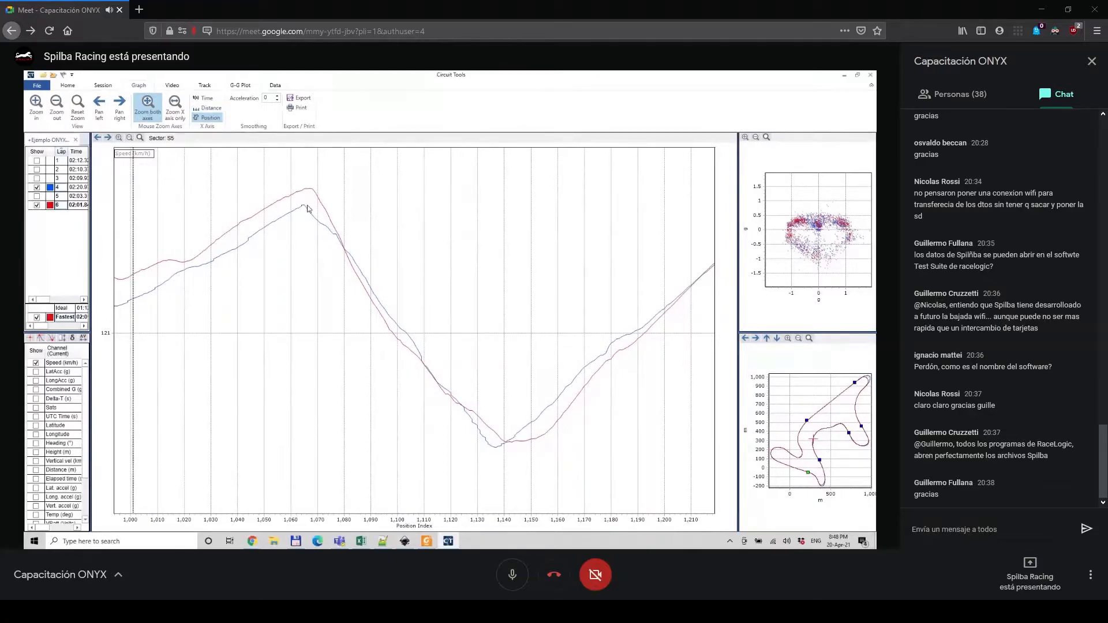
drag(679, 473, 258, 169)
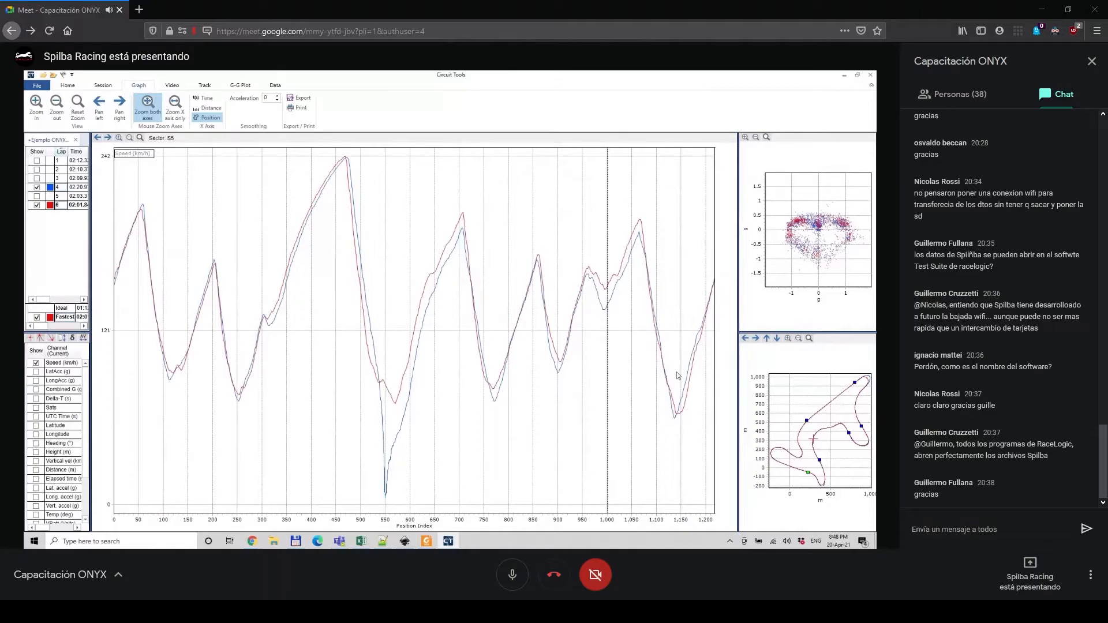
click(674, 415)
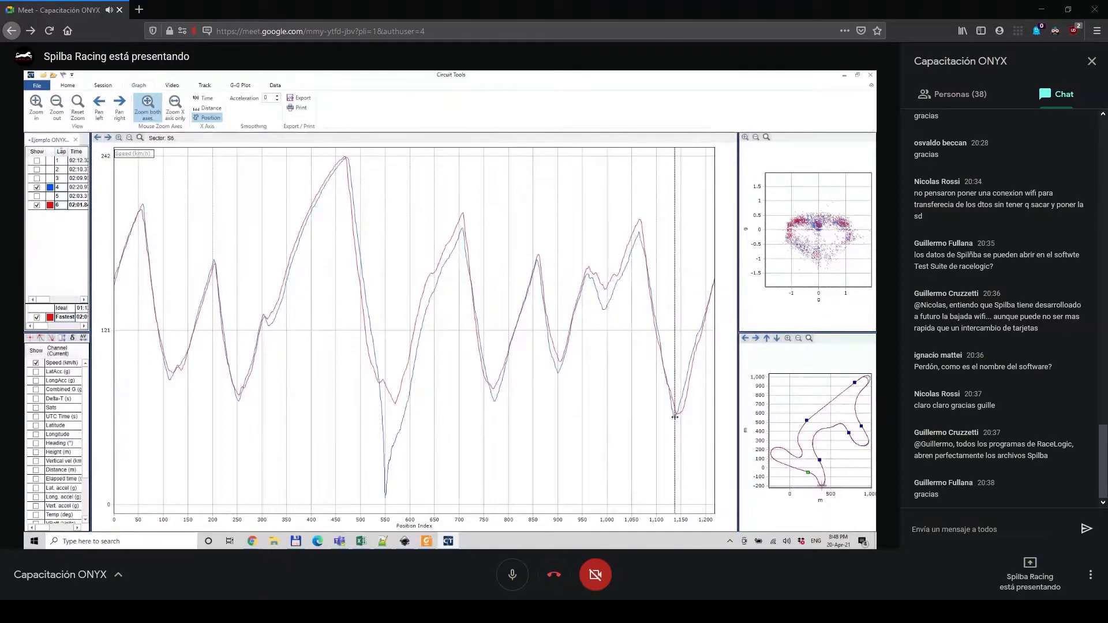
click(639, 238)
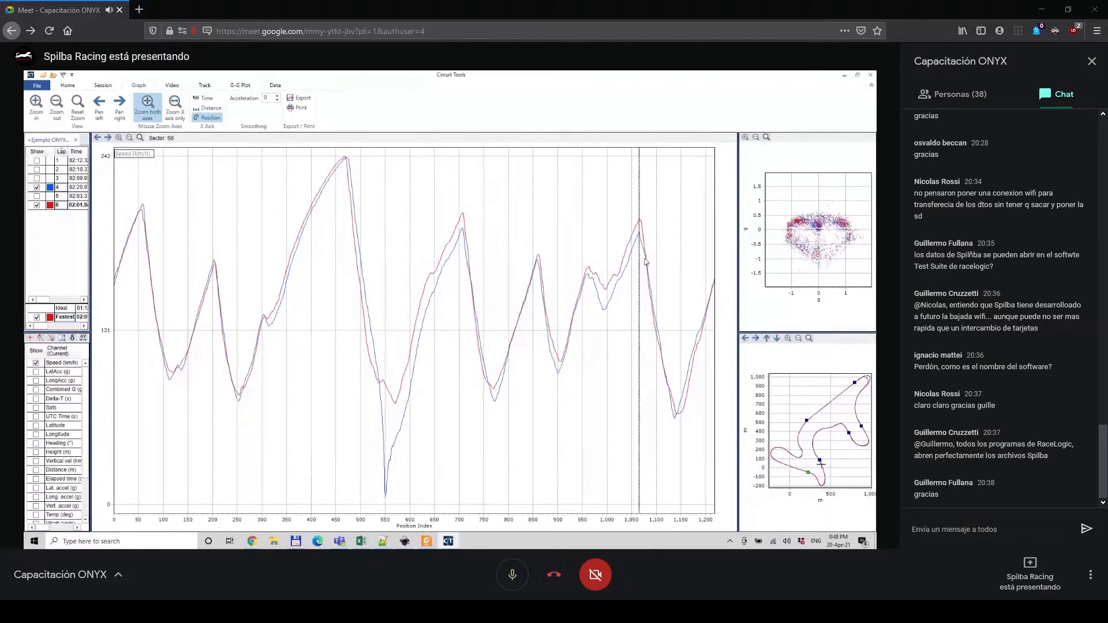
click(676, 424)
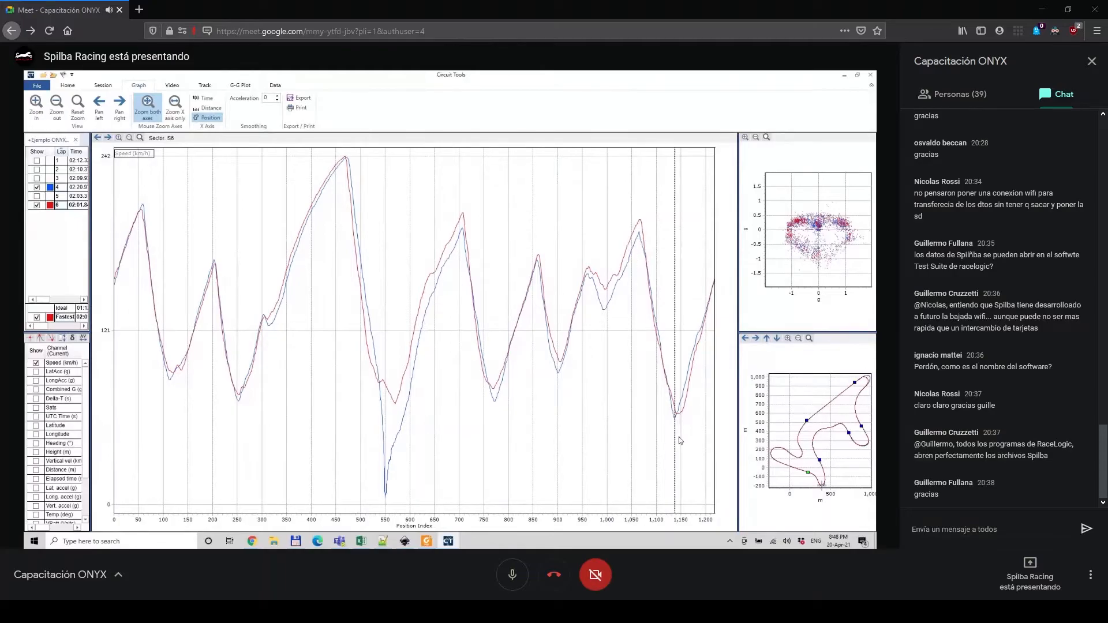
click(637, 252)
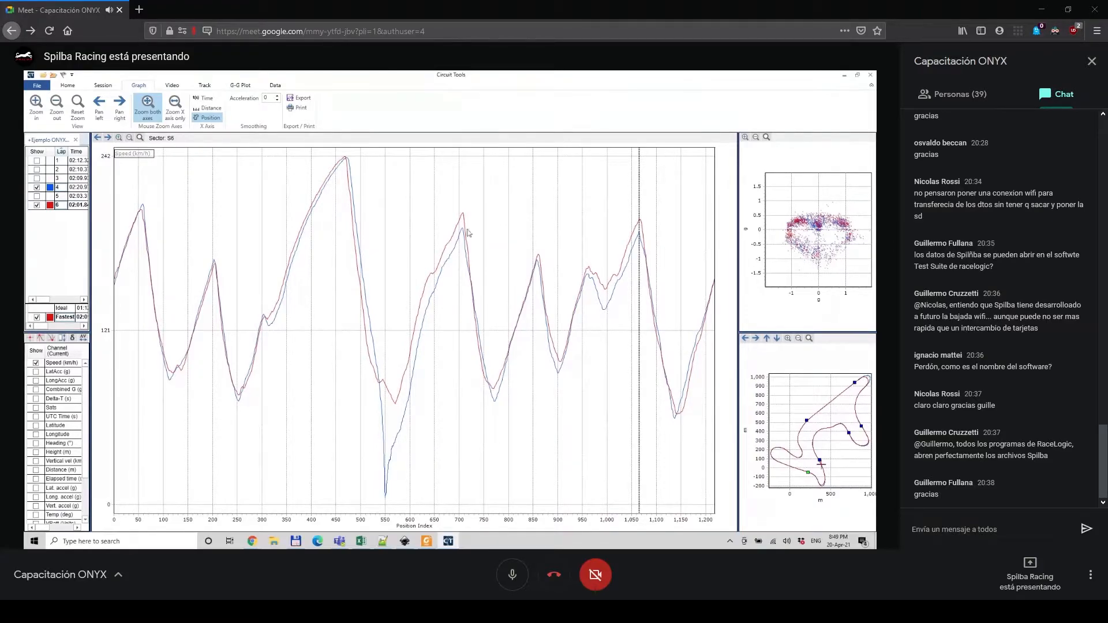
Place the graph cursor near positions 700, 850 and 900 to compare the two laps' speed peaks and braking
click(461, 160)
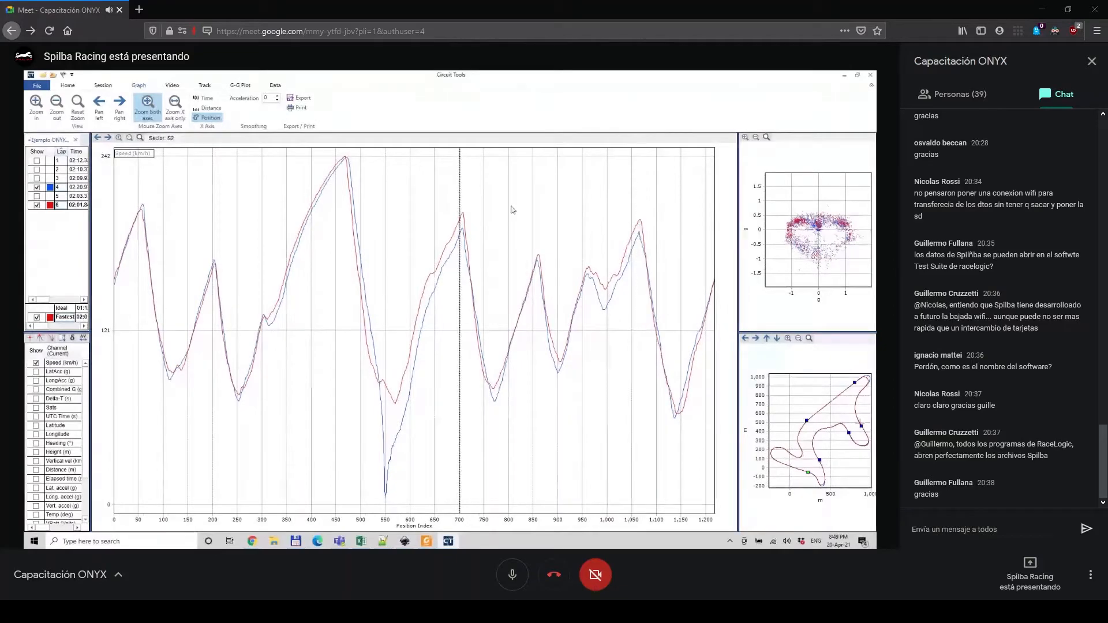
click(532, 235)
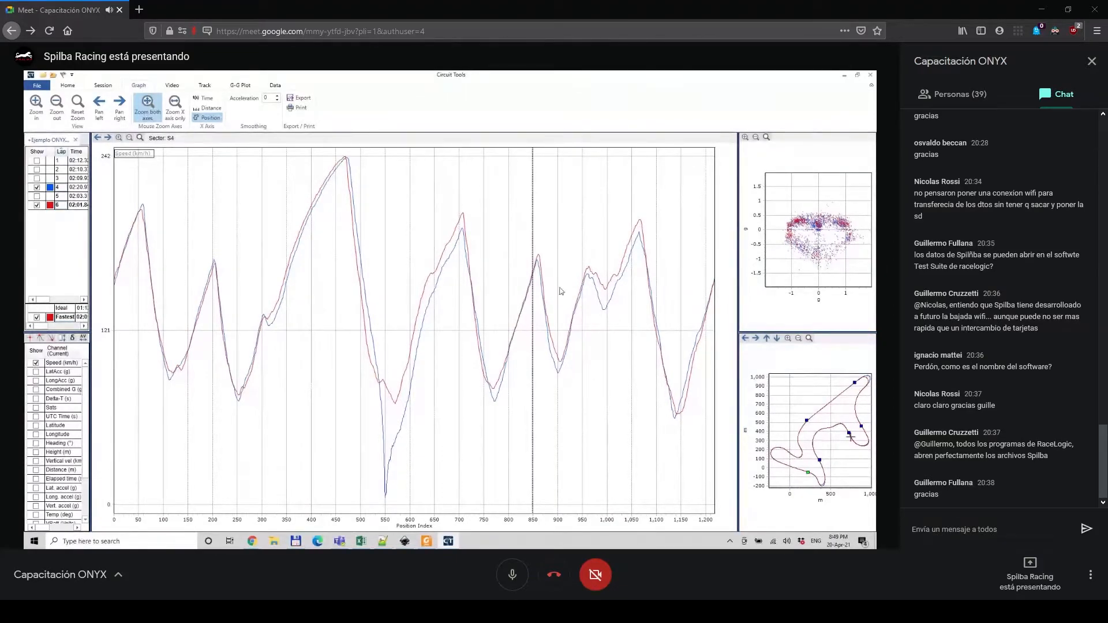
click(557, 231)
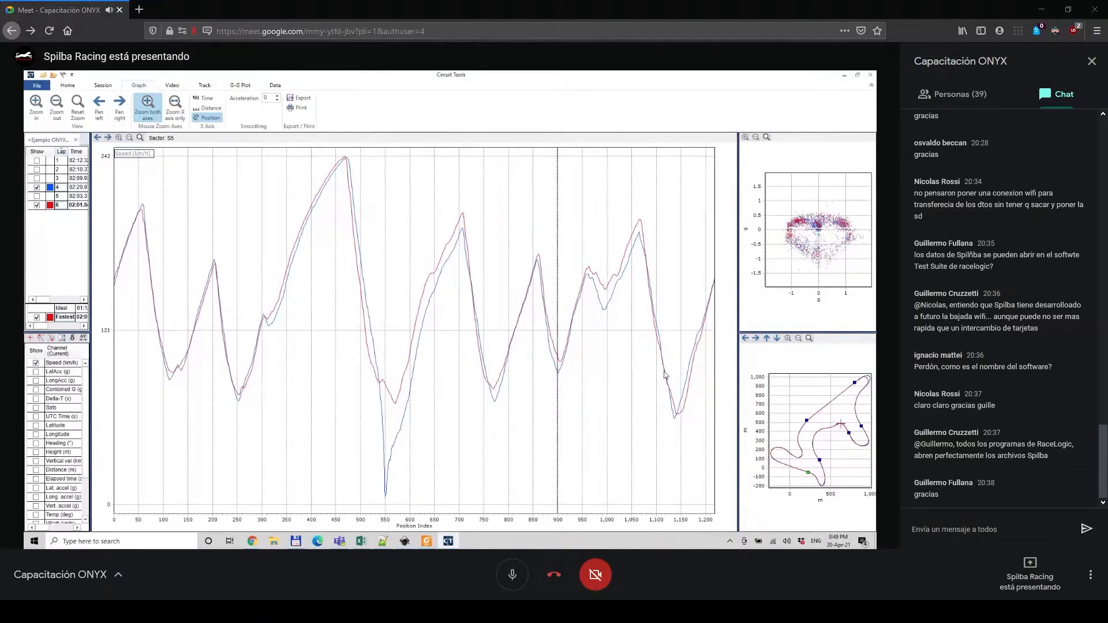
Set the X axis to Distance and inspect lap 6's speed peak near 2,900 m and the following minimum with the cursor
click(209, 110)
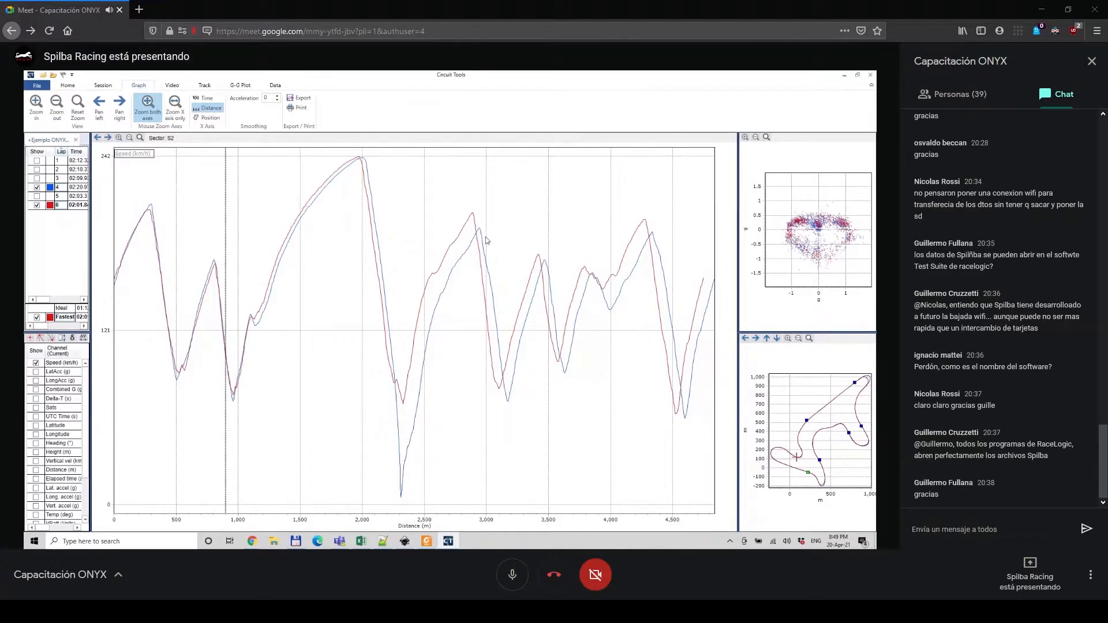
click(474, 218)
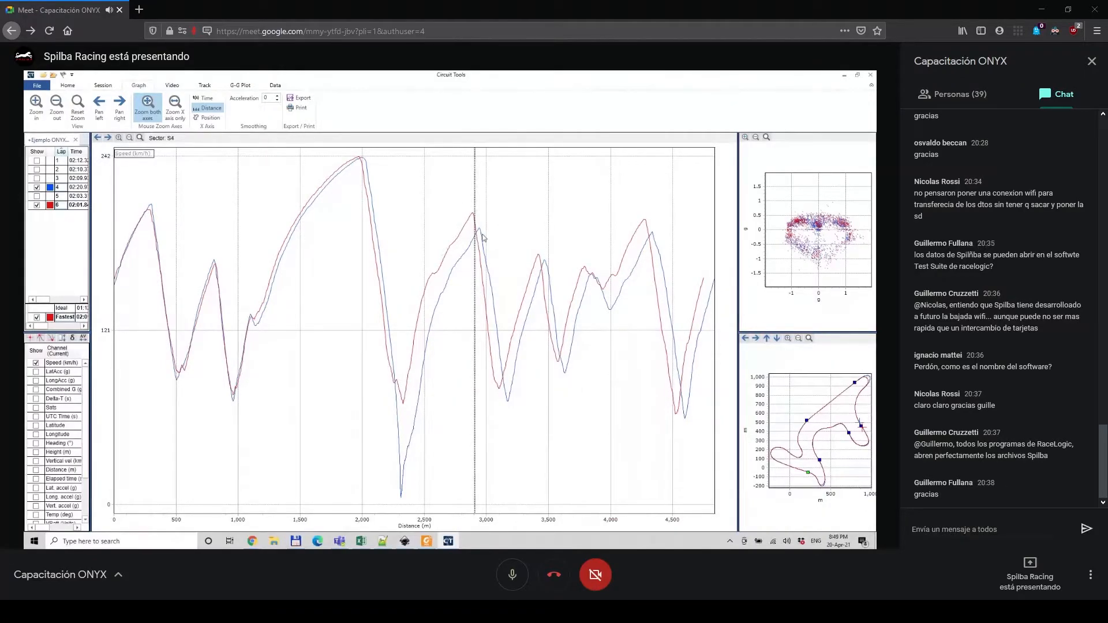
click(498, 393)
click(474, 224)
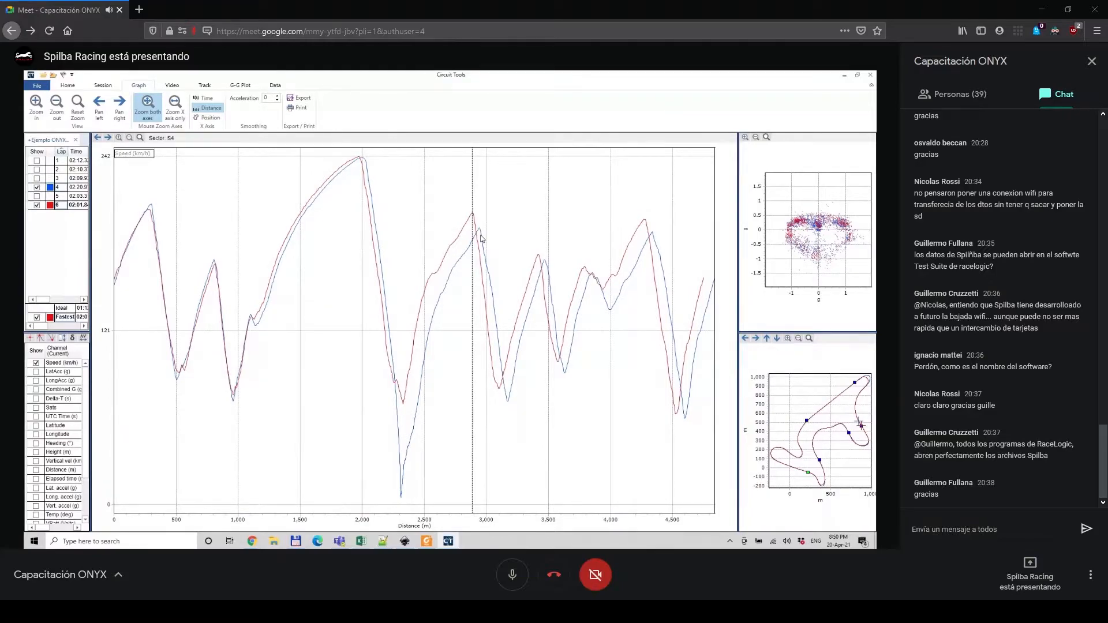
Widen the lap and channel panes and look through the list of channel values for laps 4 and 6
drag(90, 283, 199, 283)
scroll(81, 500, down, 1)
scroll(80, 500, down, 2)
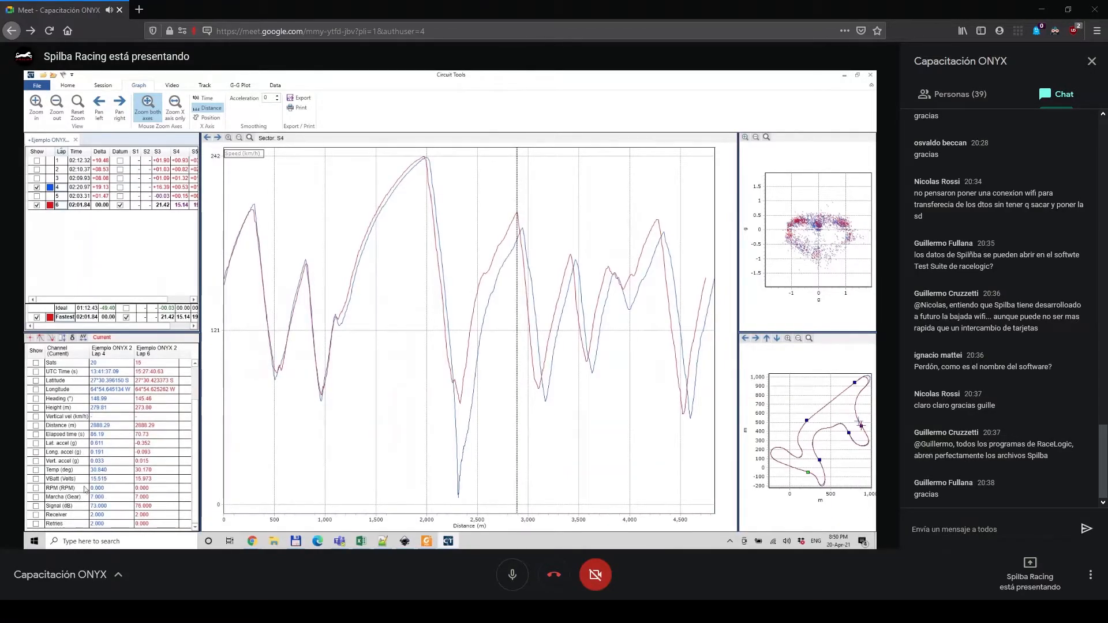
scroll(86, 476, up, 1)
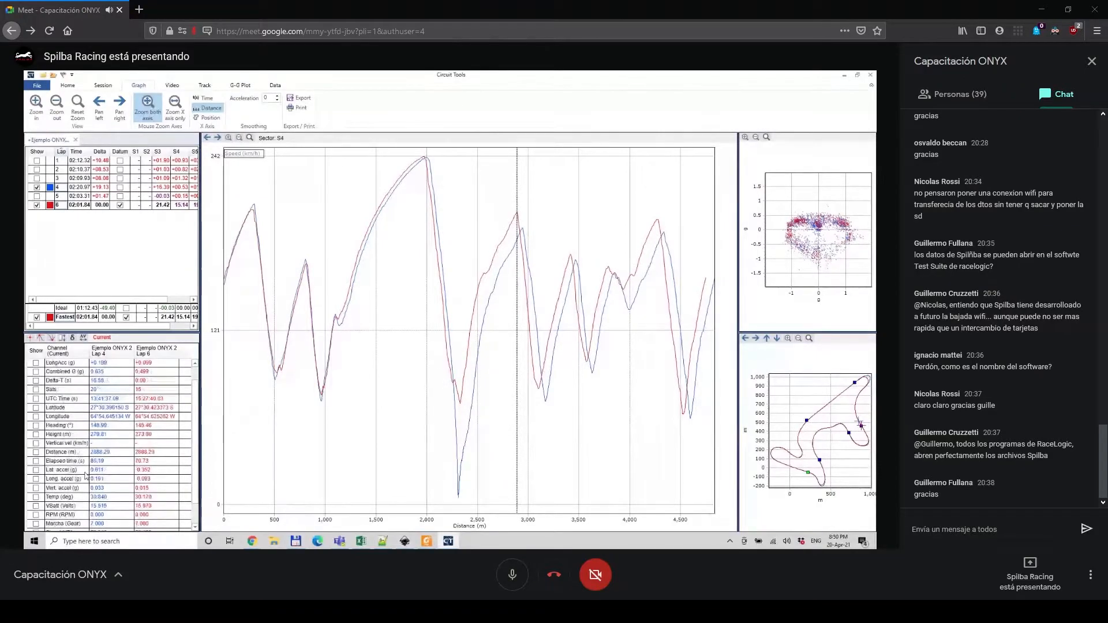
scroll(86, 474, up, 2)
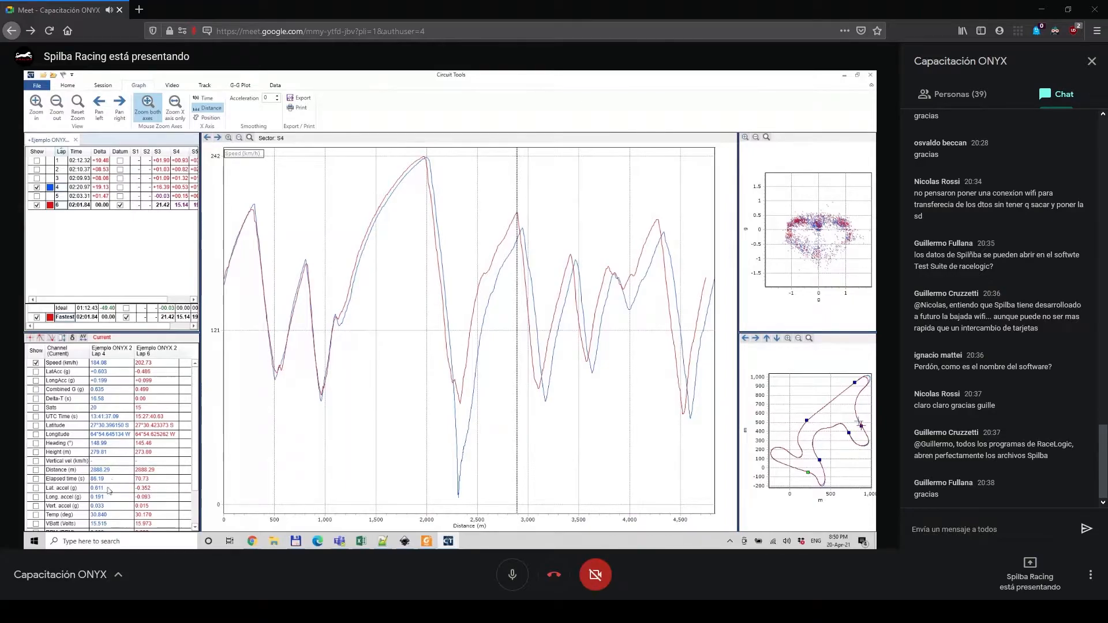
Plot the vertical acceleration channel below the speed graph, remove it, and try the longitudinal acceleration channel
click(35, 507)
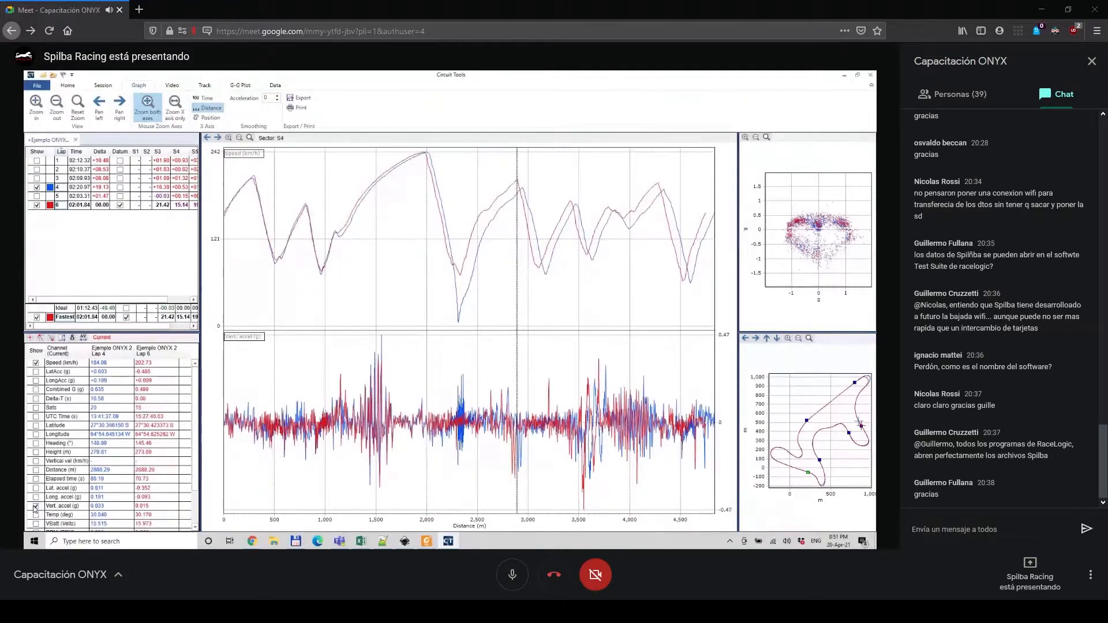
click(35, 506)
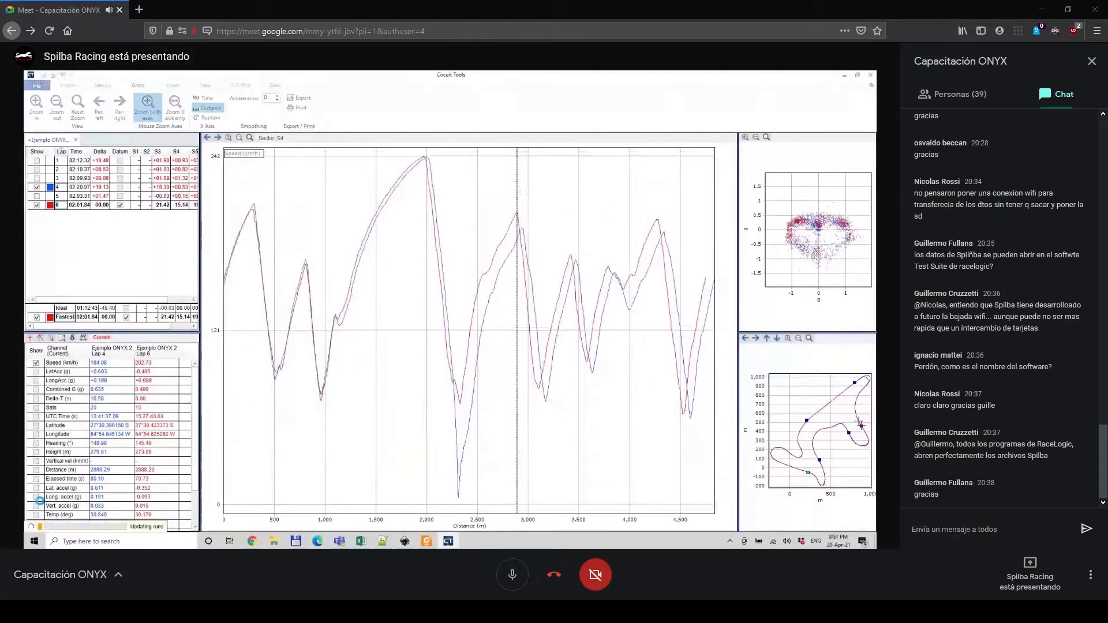
click(36, 498)
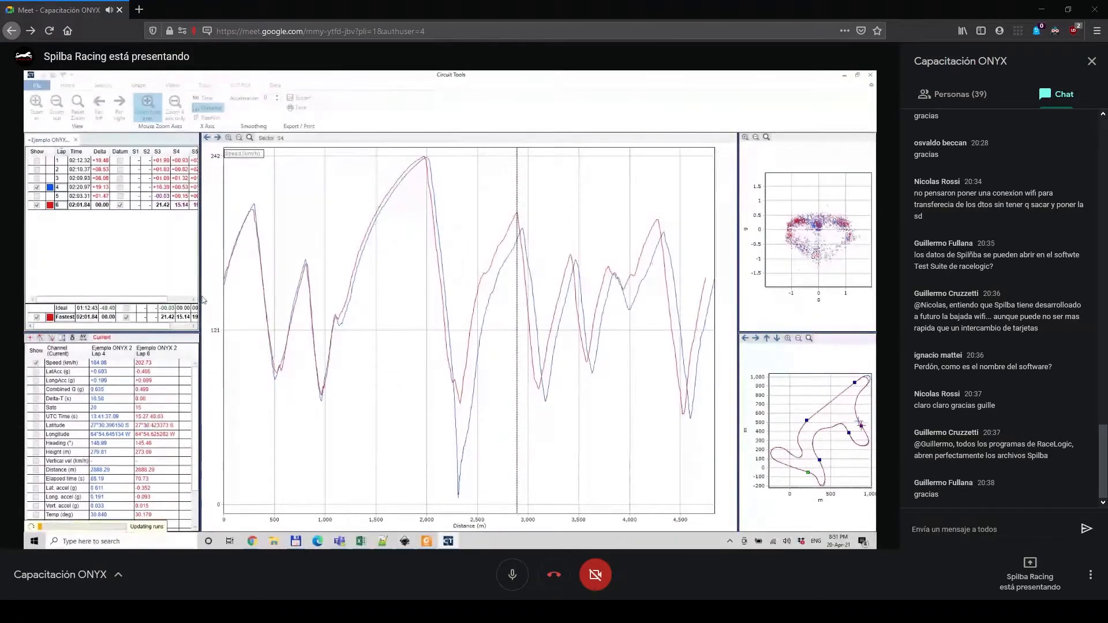
Narrow the lap and channel panes and inspect lap 4's speed minimum near 3,200 m and the peak before it
drag(199, 277, 132, 277)
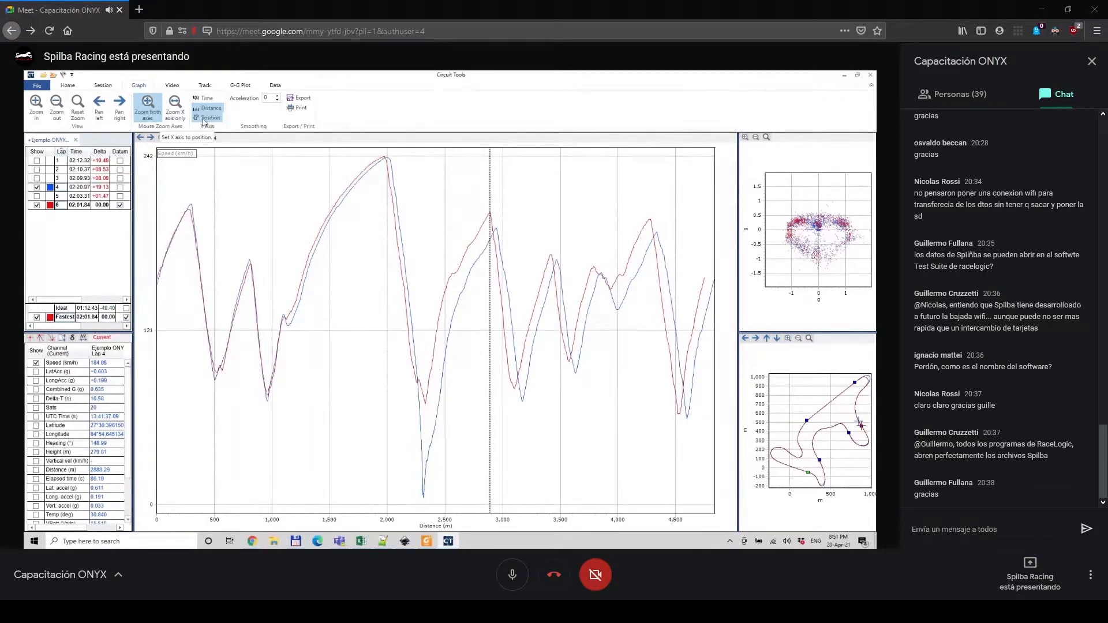
click(525, 404)
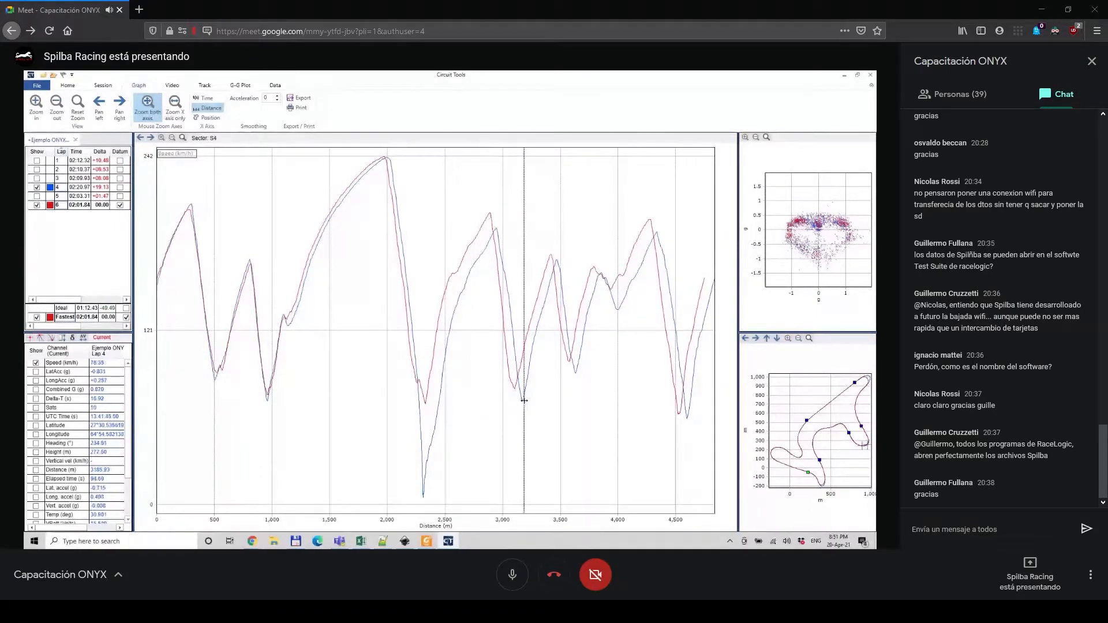
click(494, 231)
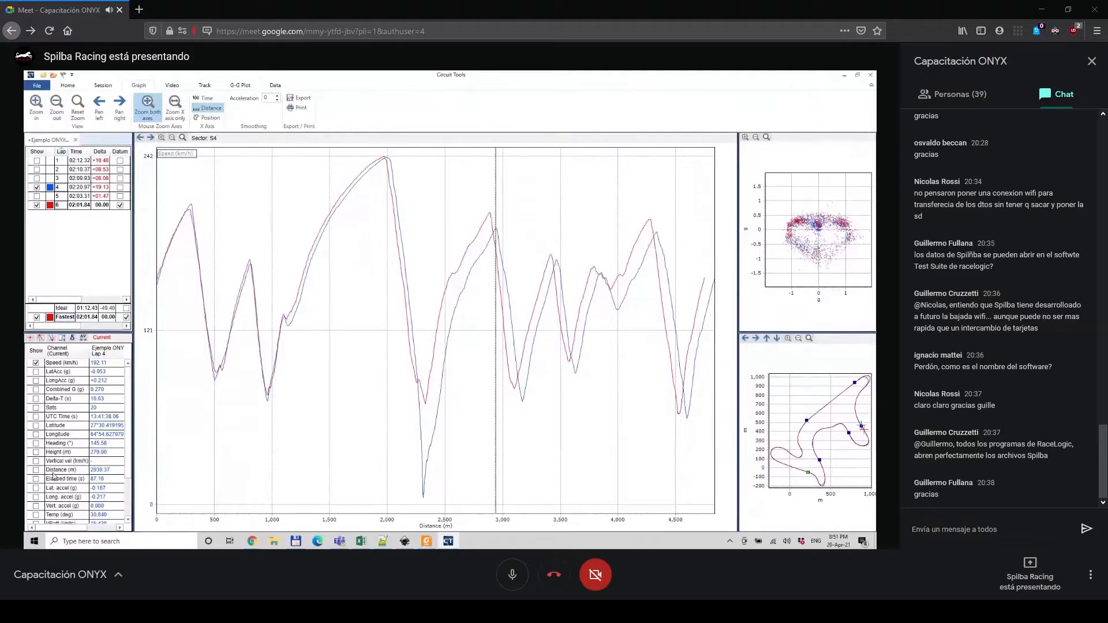
Plot the Heading channel below speed and compare the Distance and Position X axes, ending with Position
click(37, 443)
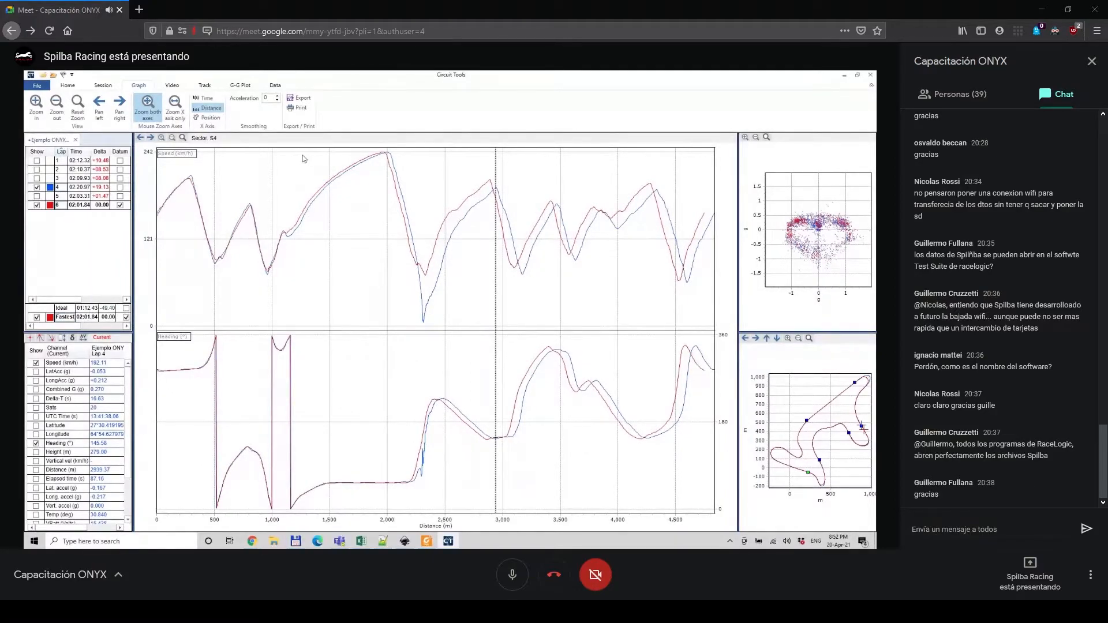
click(211, 118)
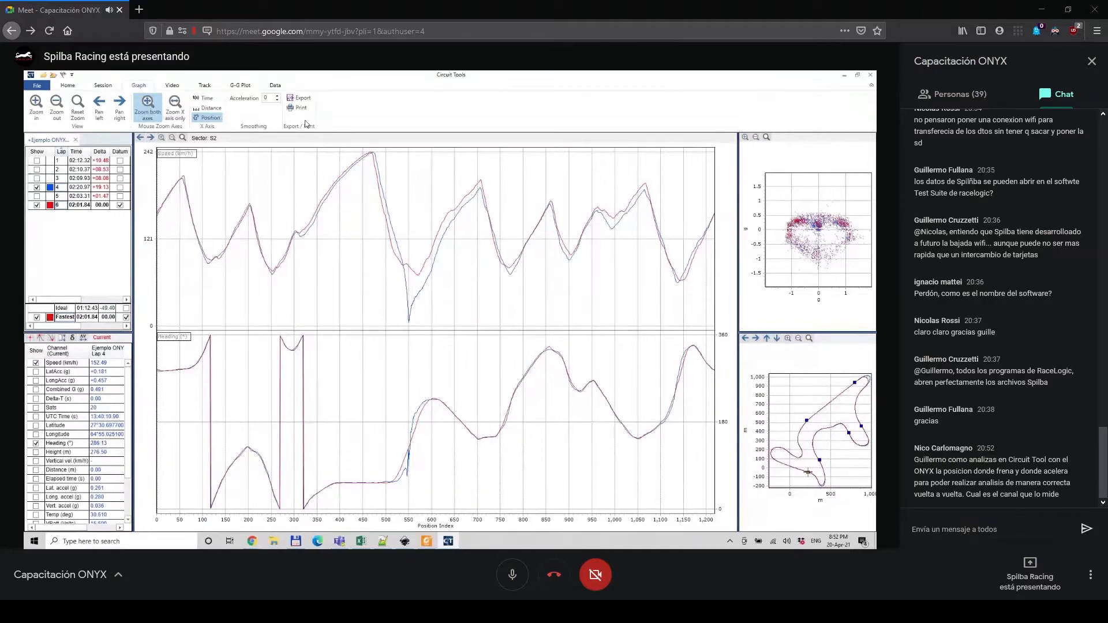
click(213, 110)
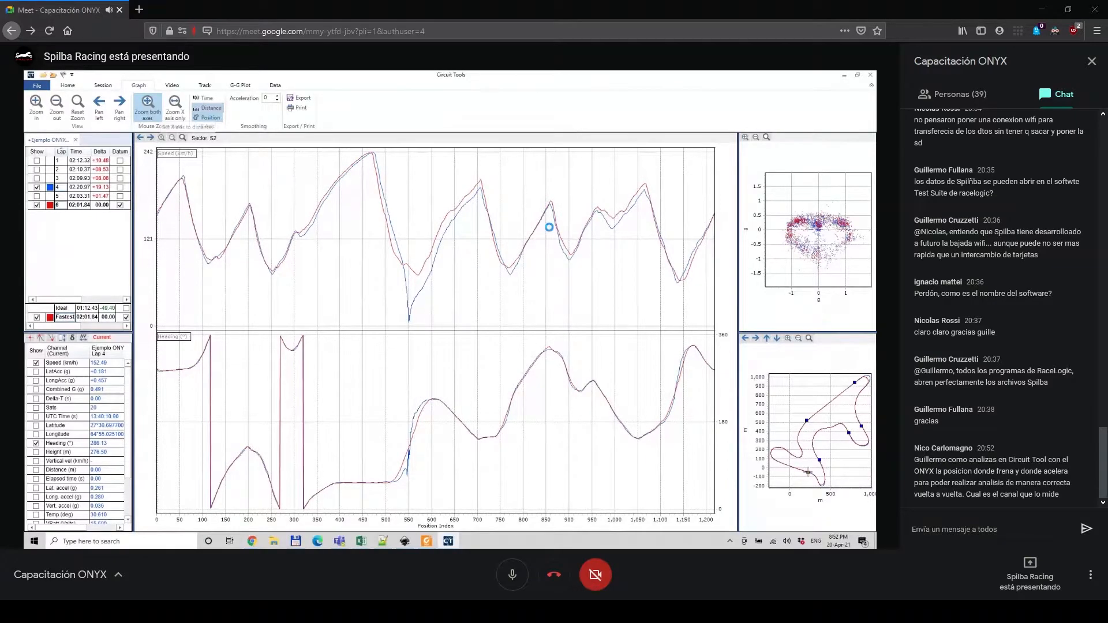
click(209, 118)
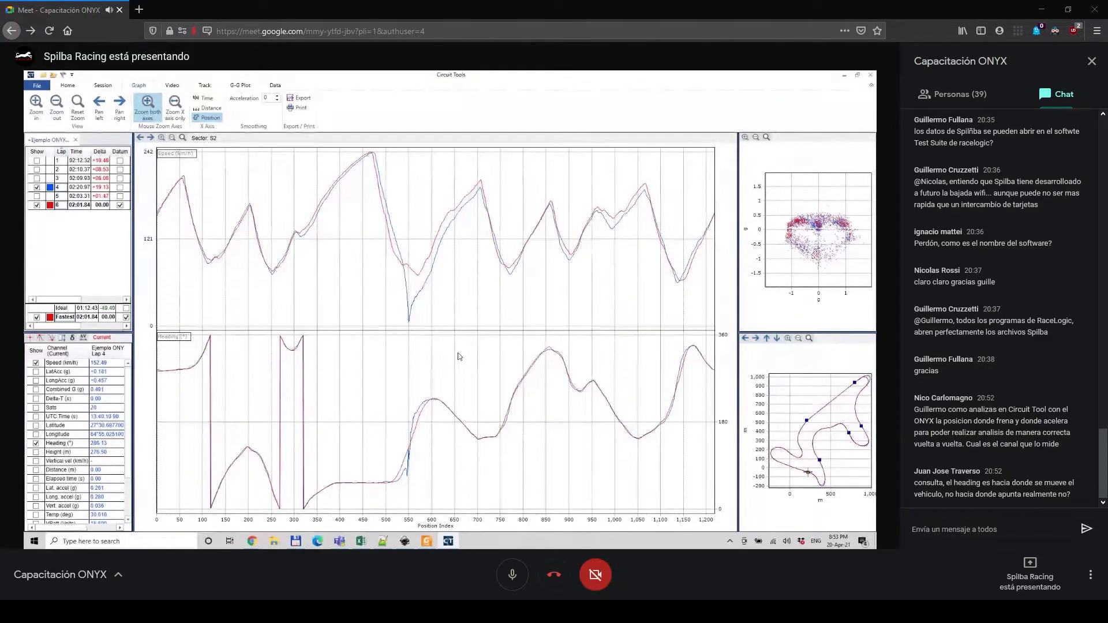
Widen the lap and channel panes and look through the GraphData, Graph, Track and GPS screen layouts
drag(133, 229, 183, 239)
click(68, 86)
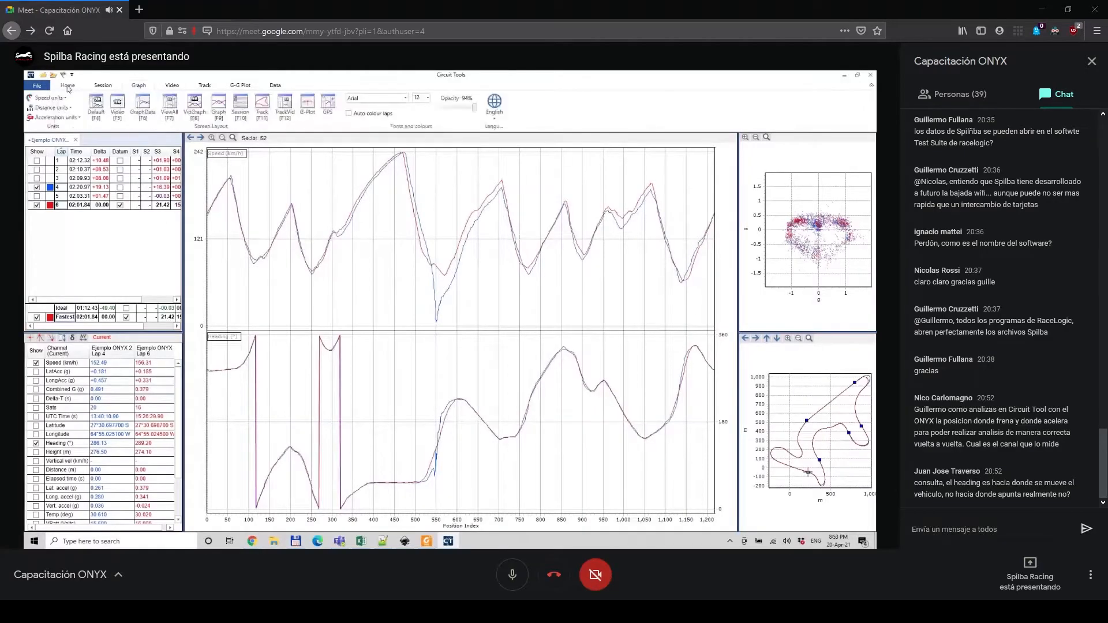
click(138, 113)
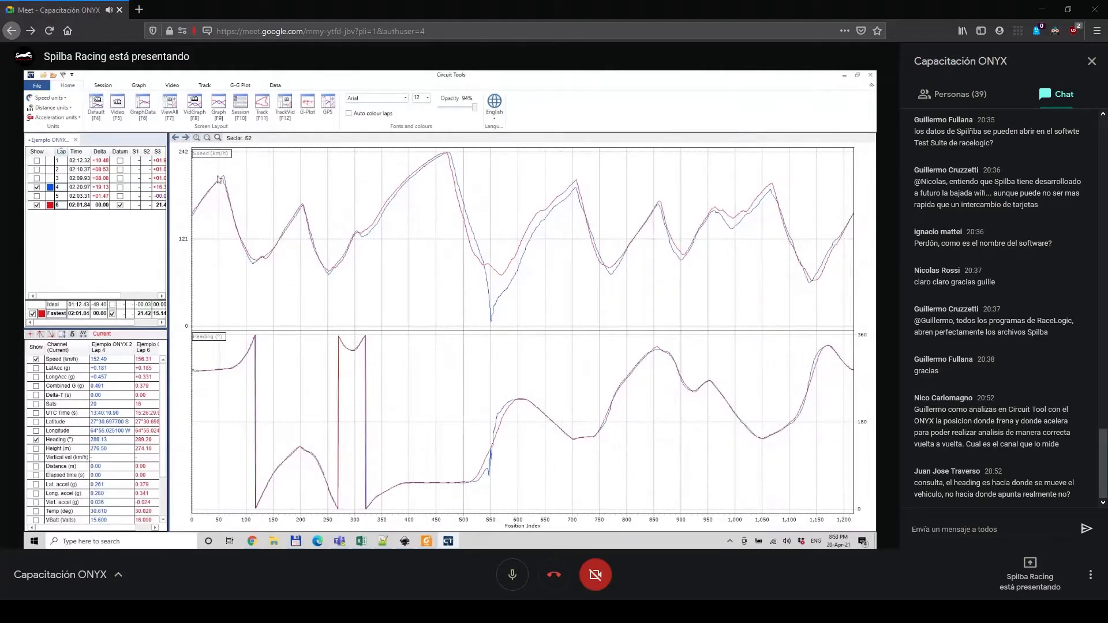
click(220, 110)
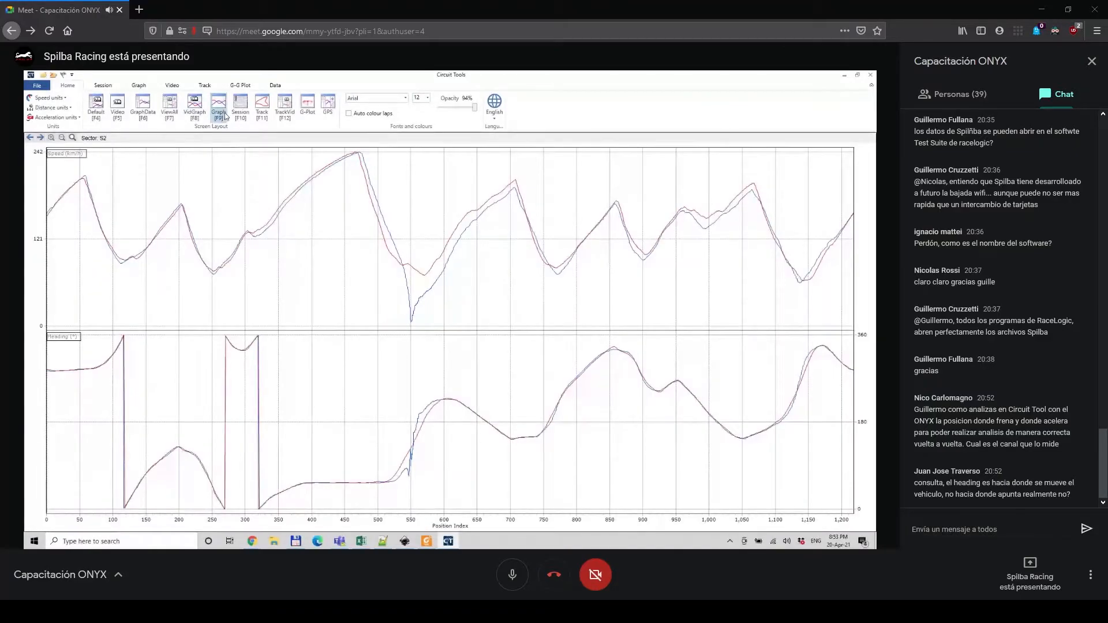
click(262, 106)
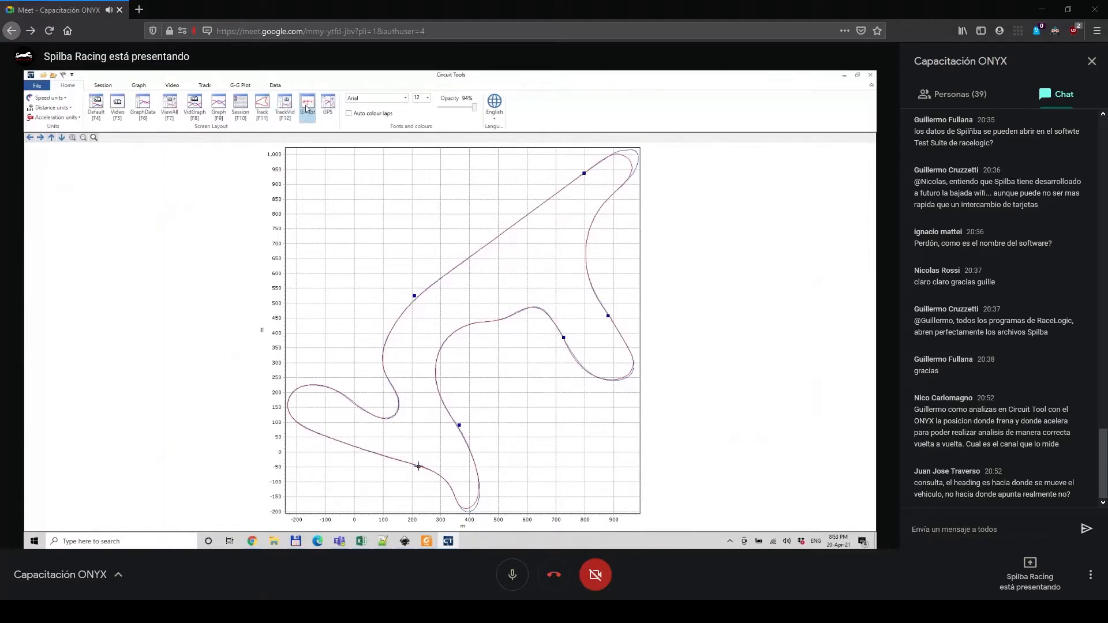
click(327, 106)
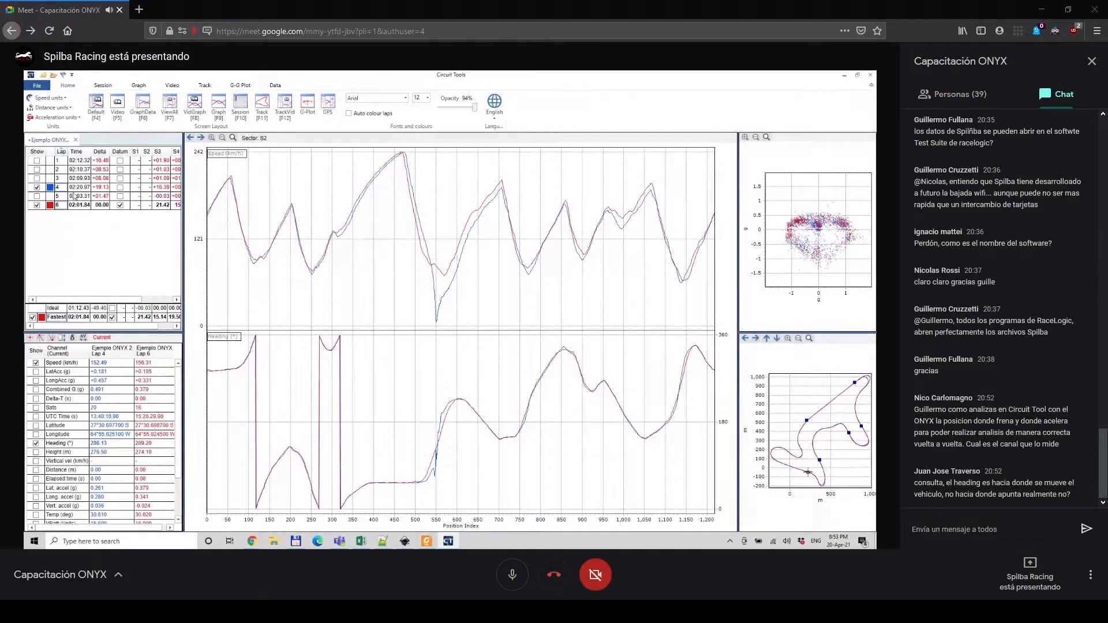
Widen the lap pane to show sector columns through S6, and plot Delta-T below speed in place of Heading
drag(186, 206, 248, 208)
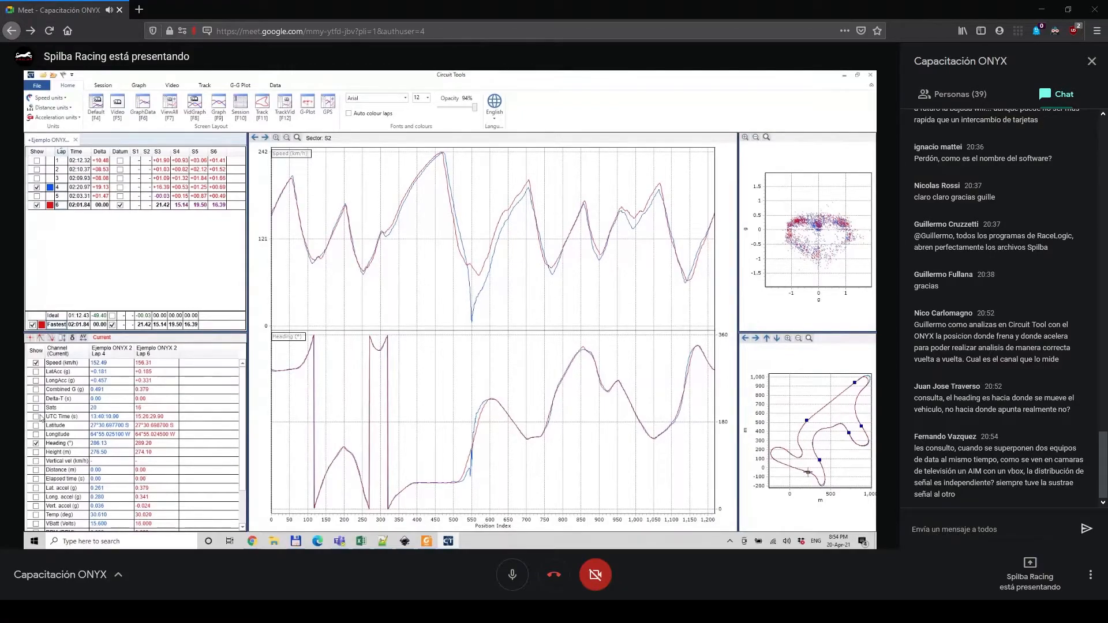
click(35, 443)
click(35, 398)
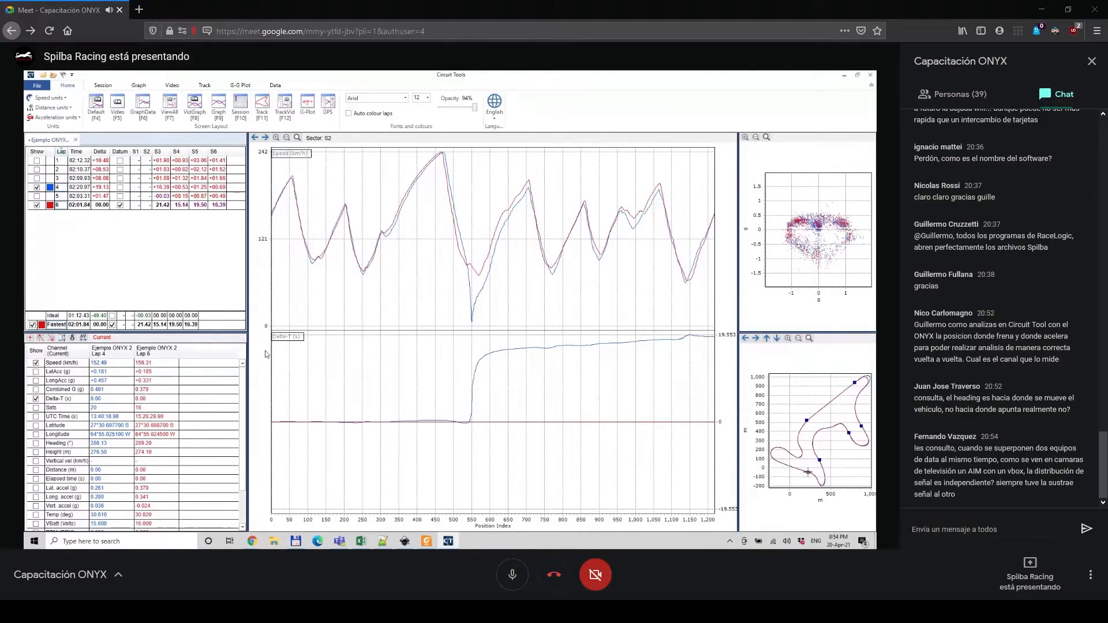
Review the sector split columns by resizing the lap and channel panes, ending with columns through S4 in view
click(249, 300)
drag(248, 299, 223, 298)
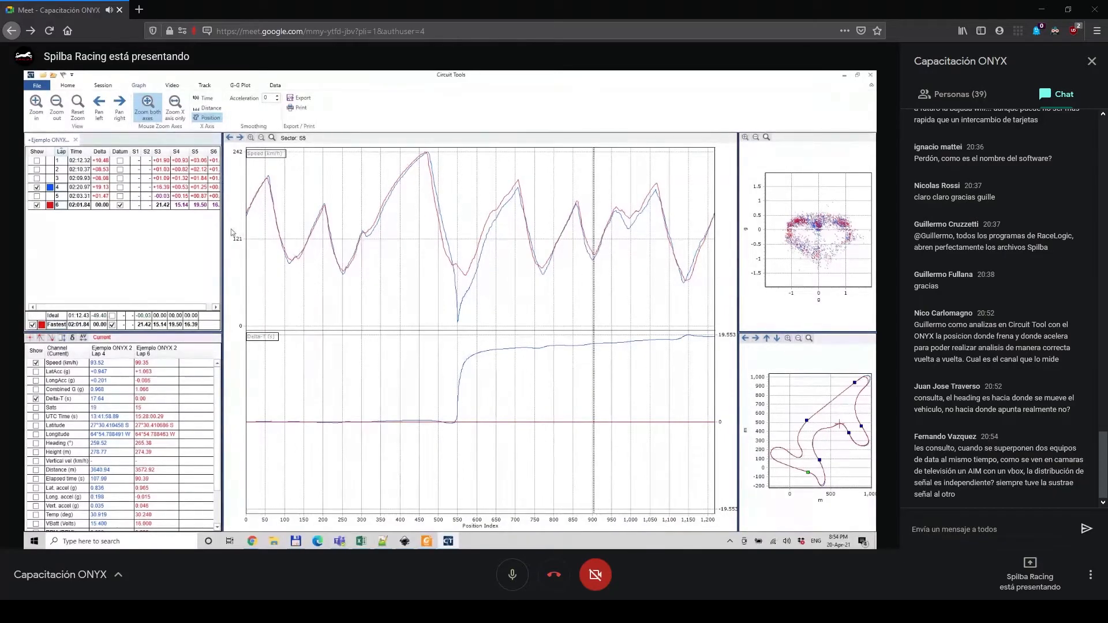
drag(222, 230, 253, 230)
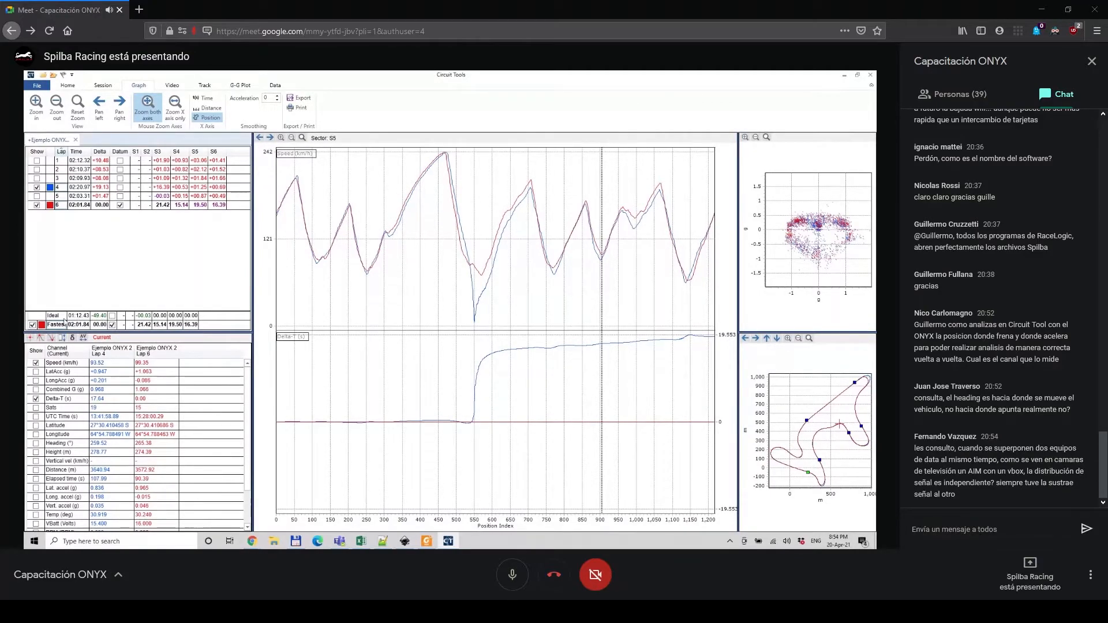
drag(253, 240, 211, 236)
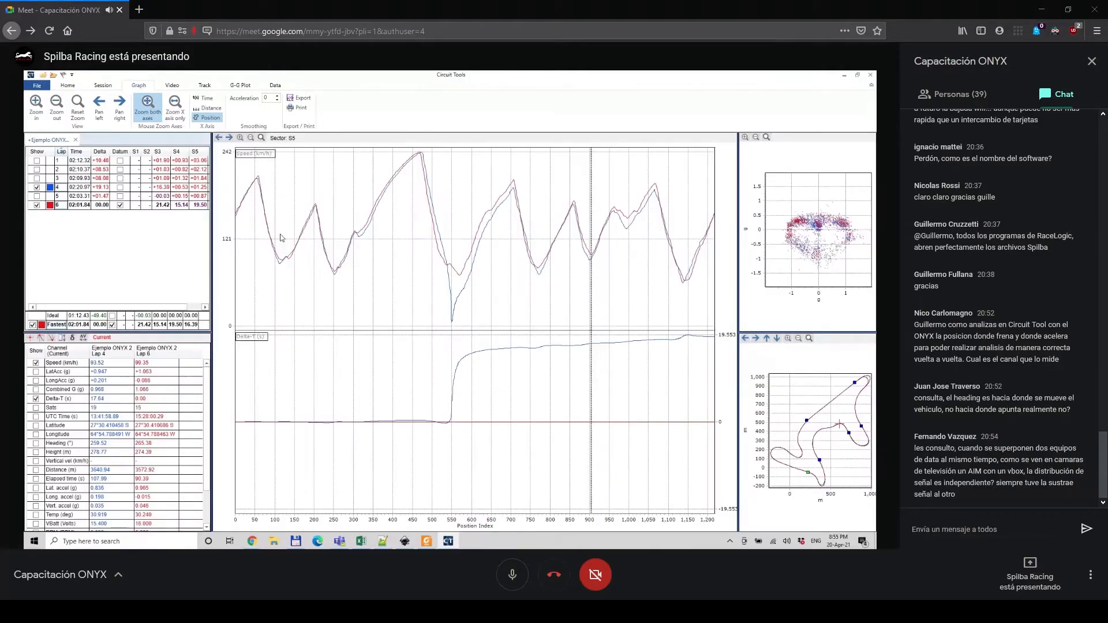
click(100, 87)
click(66, 88)
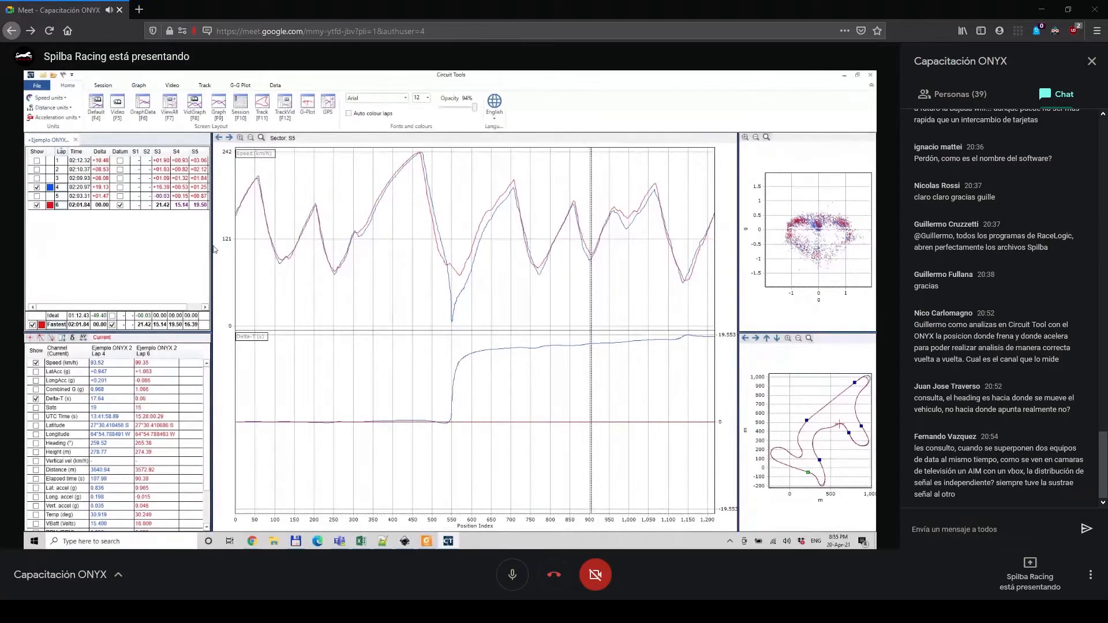
drag(211, 246, 189, 246)
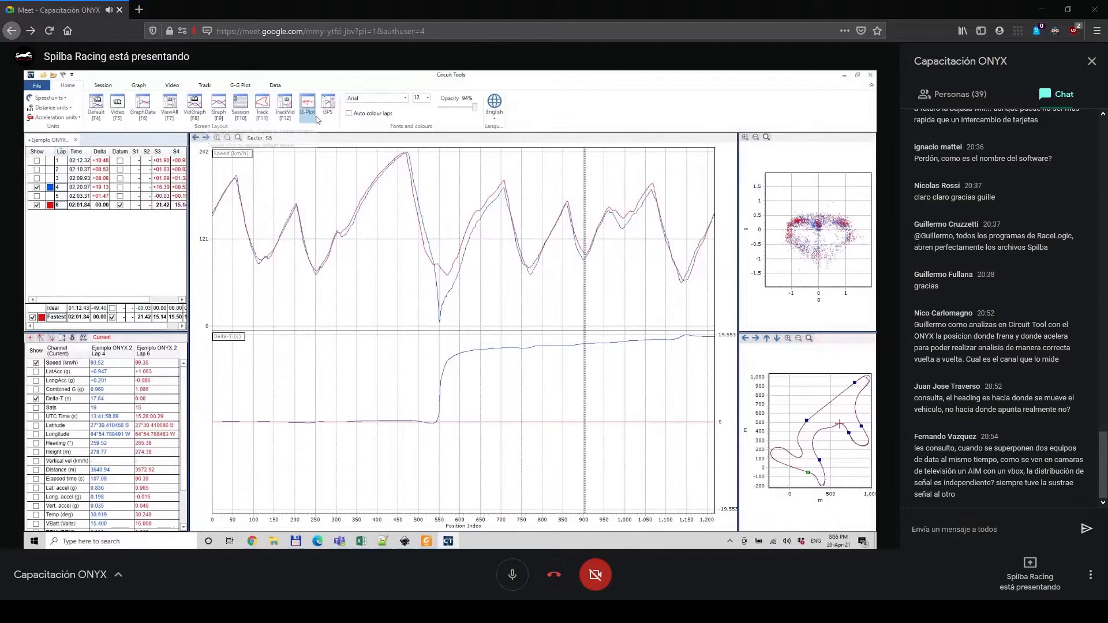
click(104, 86)
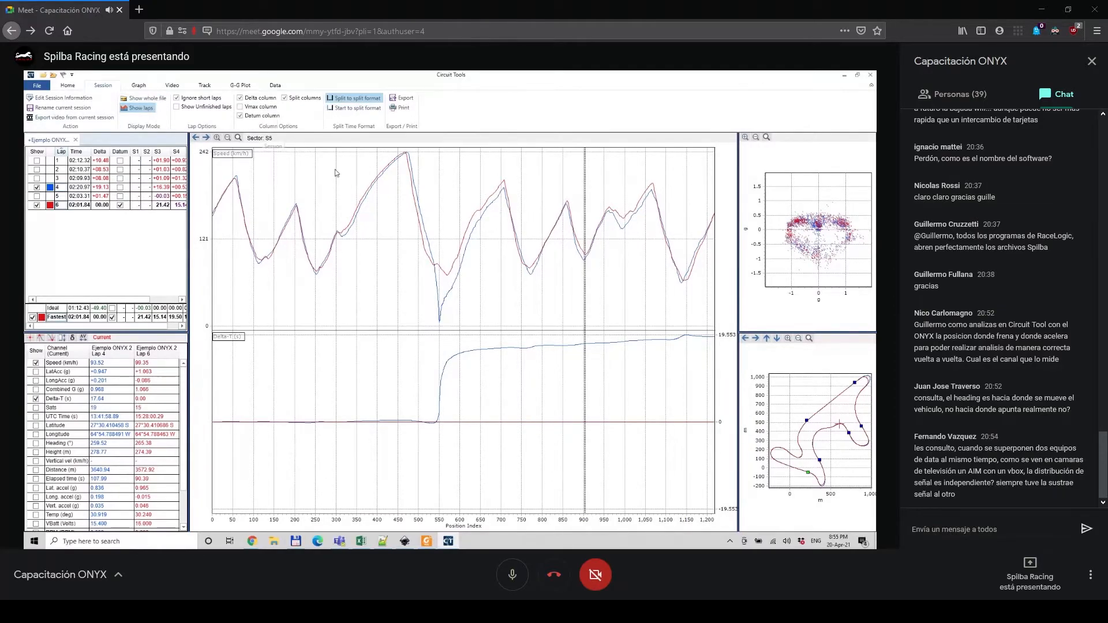
click(142, 85)
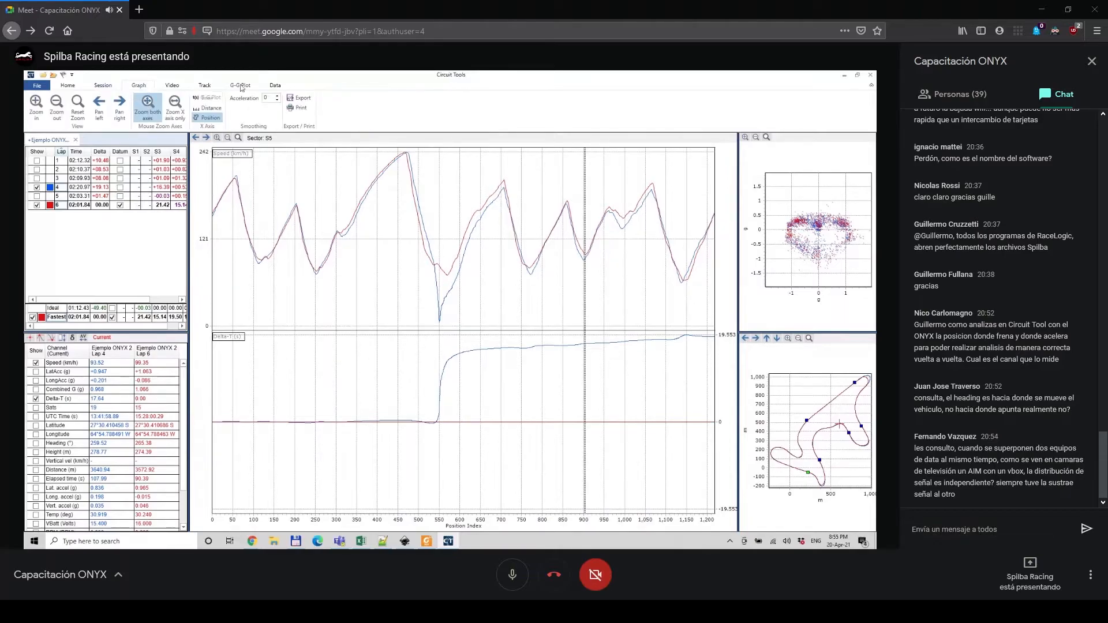
click(205, 86)
click(171, 86)
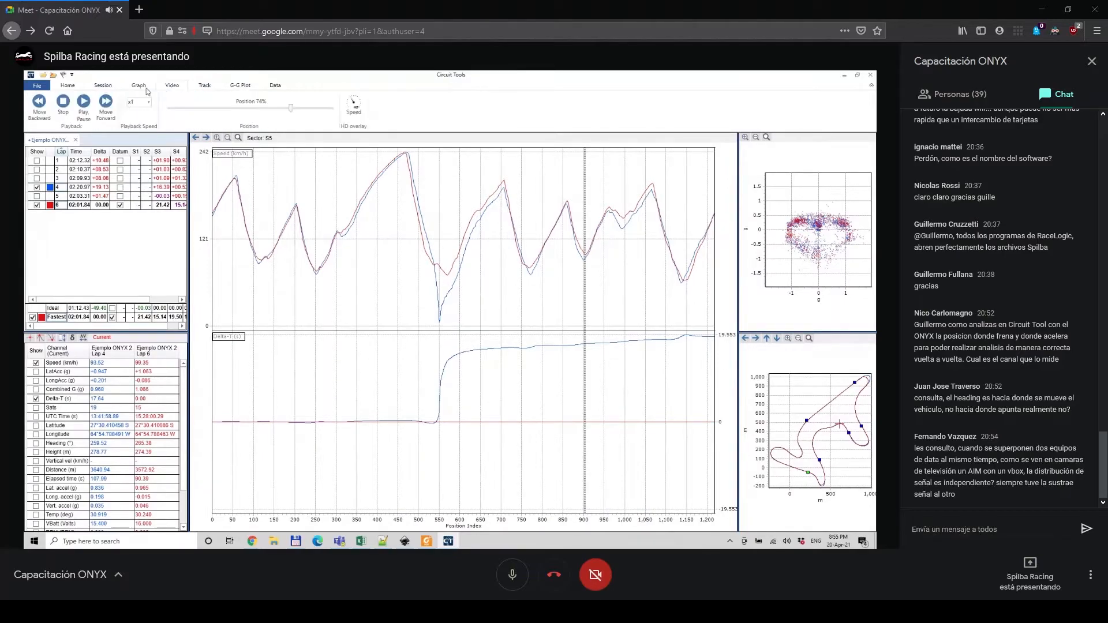
scroll(146, 91, up, 3)
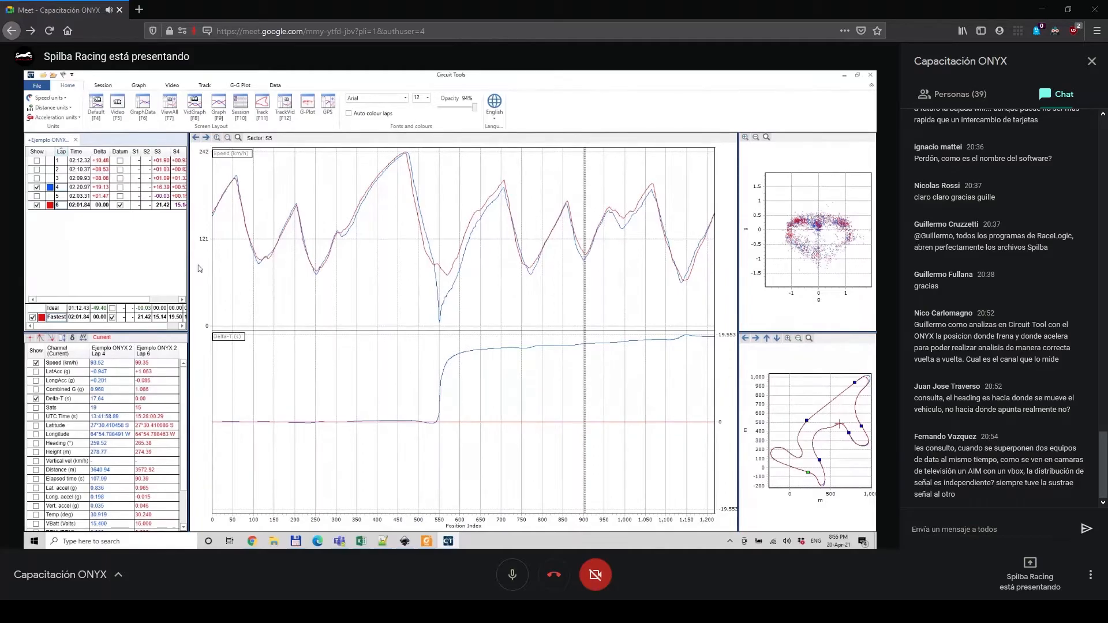
drag(188, 254, 192, 255)
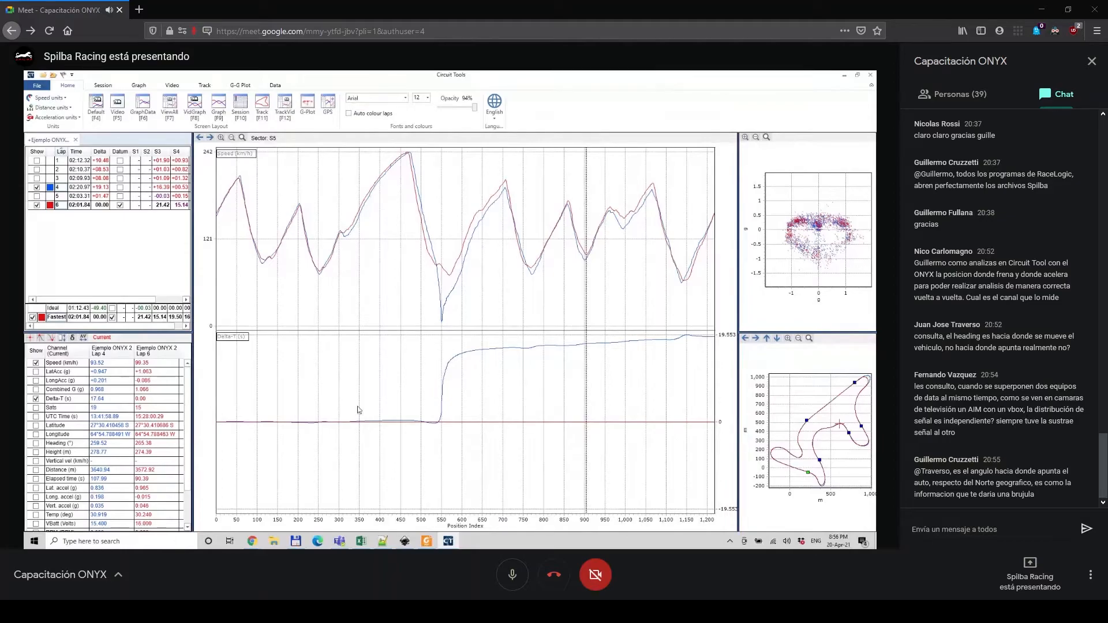
Plot the Long. accel channel below Delta-T, checking lap 4's speed minimum near position 550 and the speed peak near 710
click(443, 176)
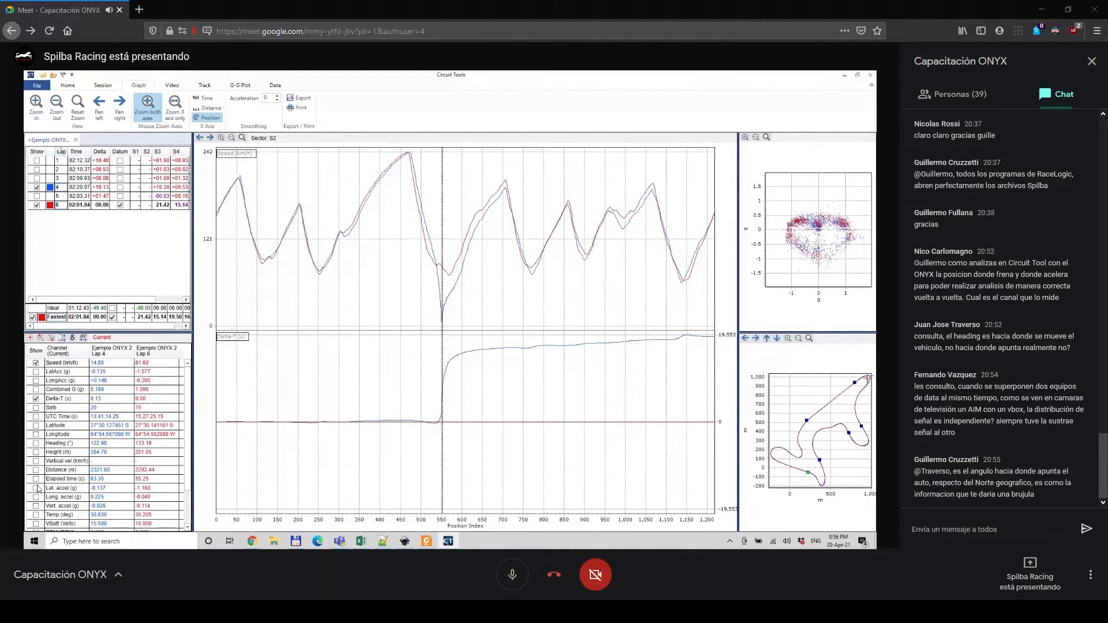
click(36, 497)
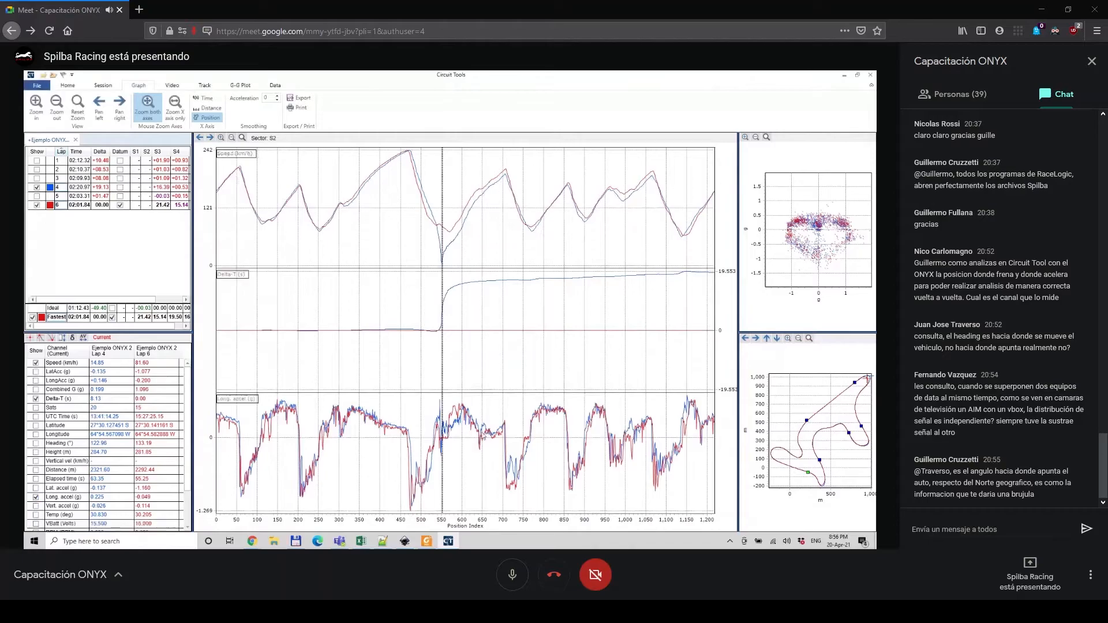
click(507, 177)
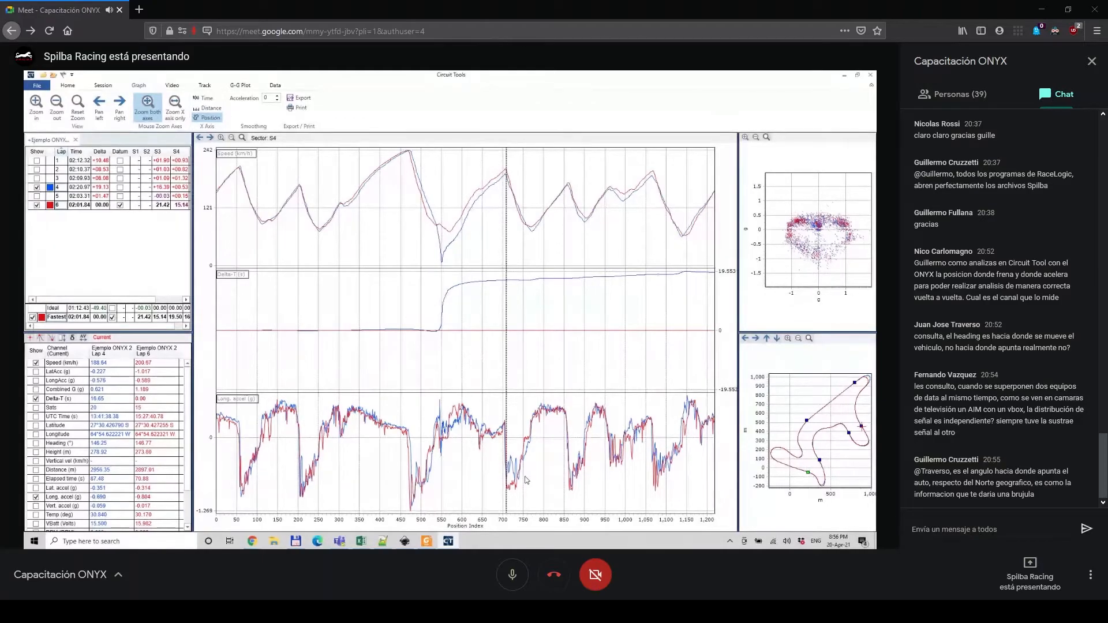
Inspect the longitudinal acceleration zero crossings at the braking points near positions 470, 710, 860 and 1,065 and the acceleration point near 255
click(409, 438)
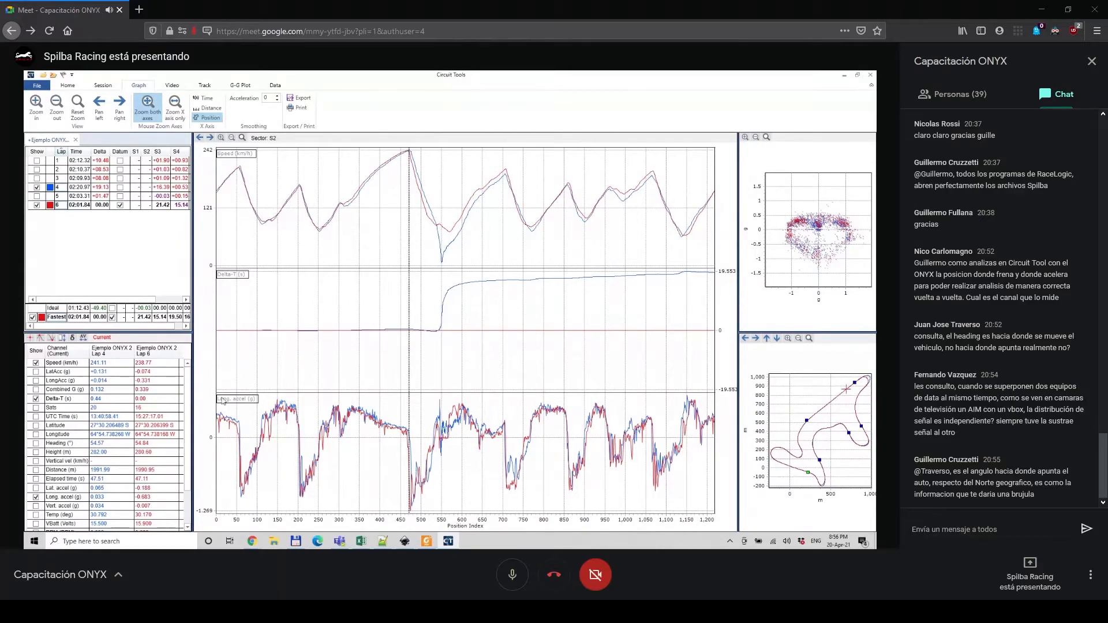
click(506, 435)
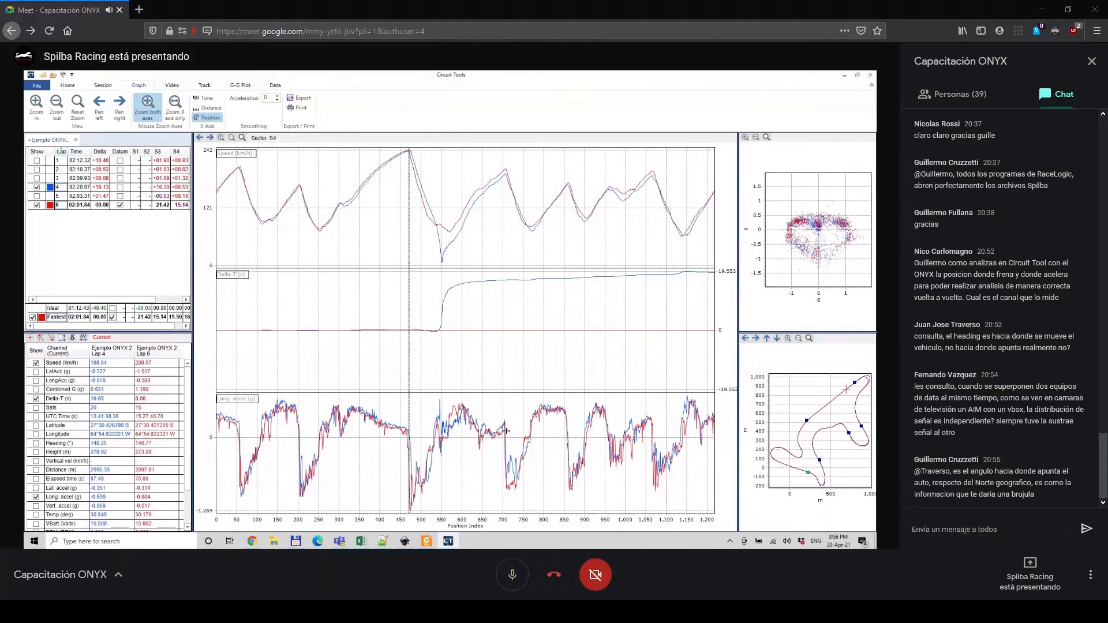
click(568, 438)
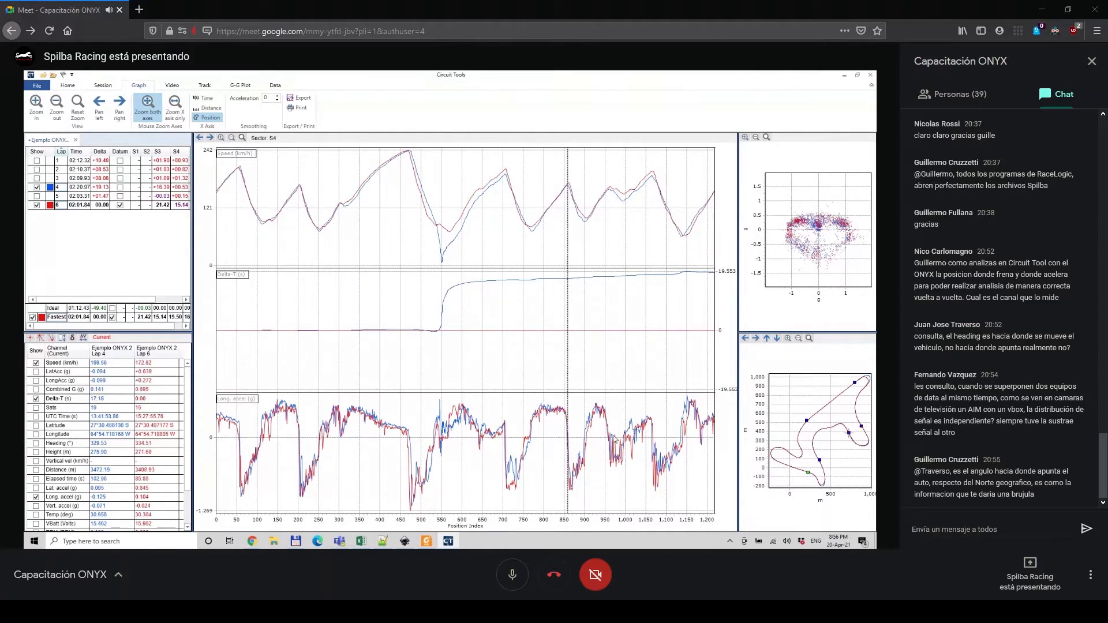
click(653, 438)
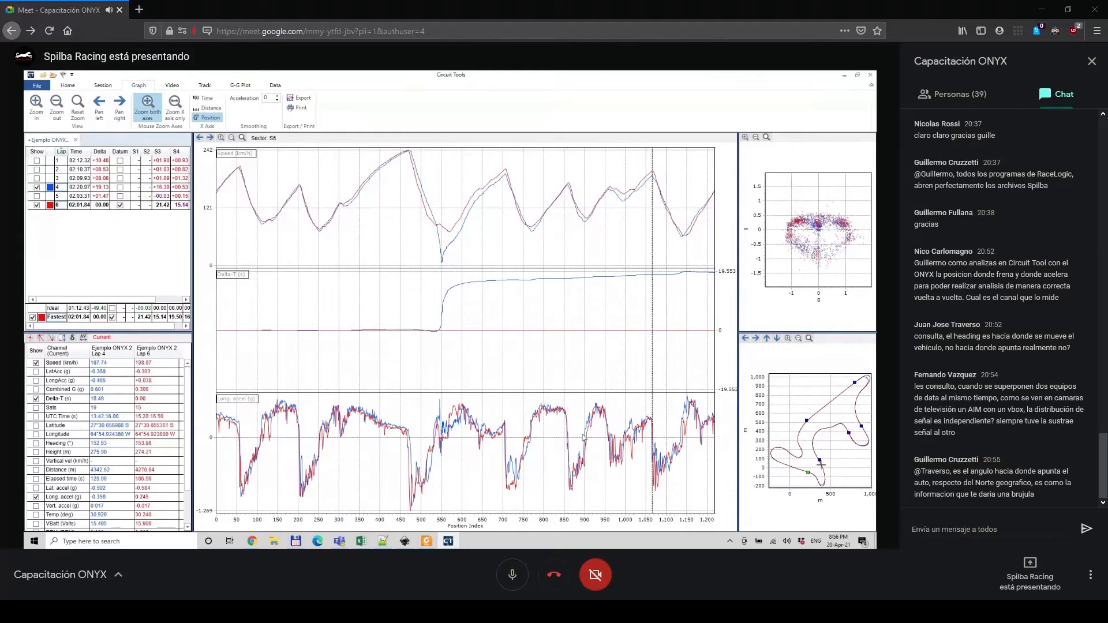
click(432, 449)
click(320, 440)
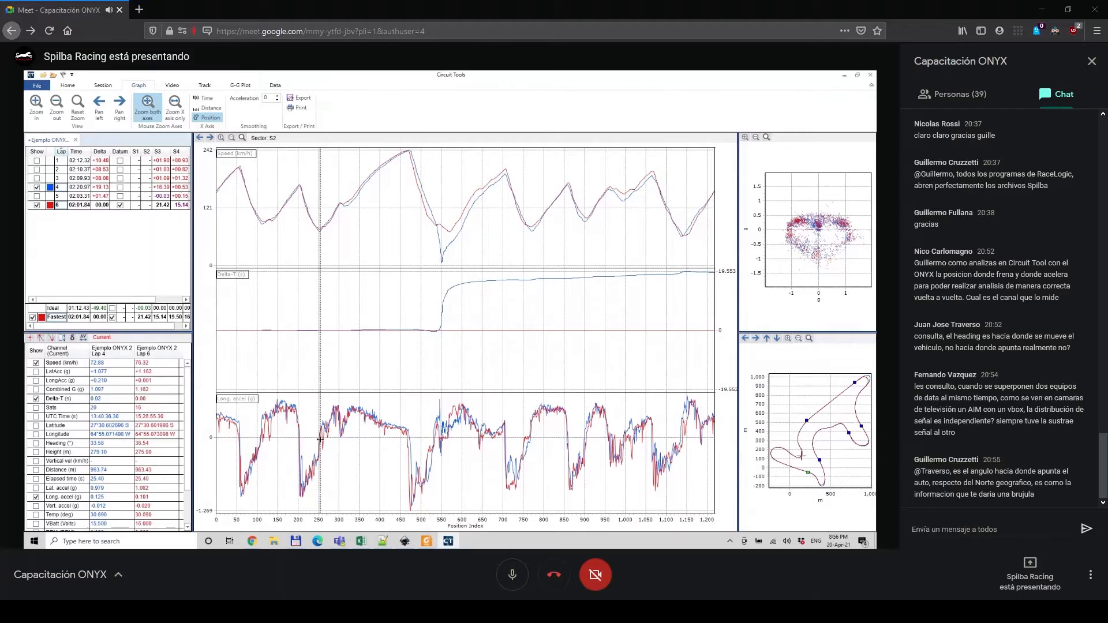
Compare both laps at the braking points near positions 480, 710, 860, 55 and 205, finishing on the one near 710
click(412, 160)
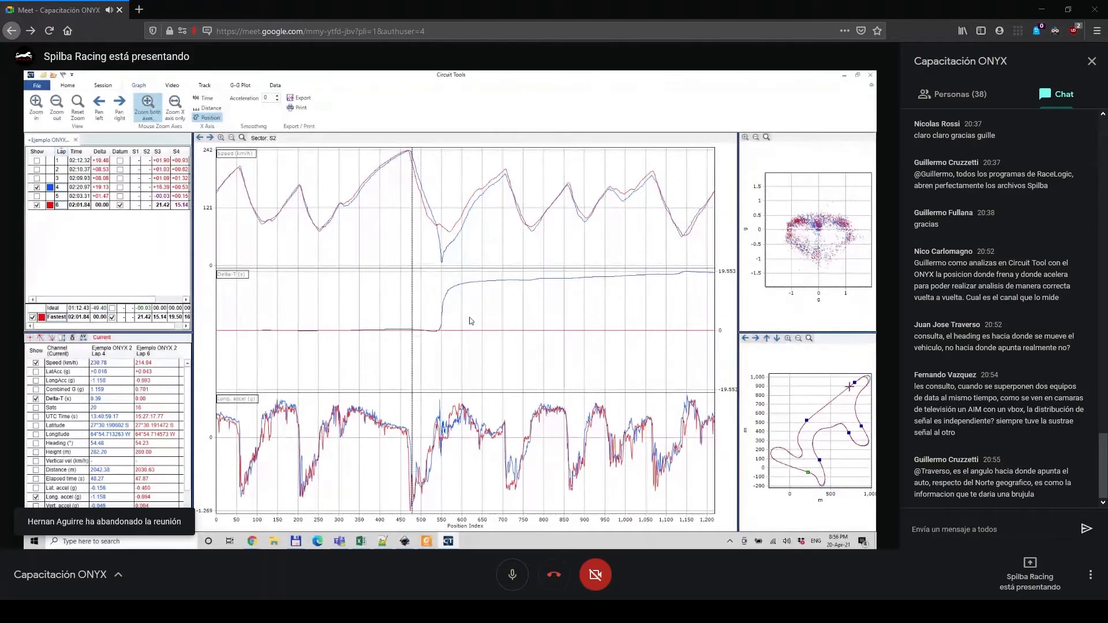
click(505, 440)
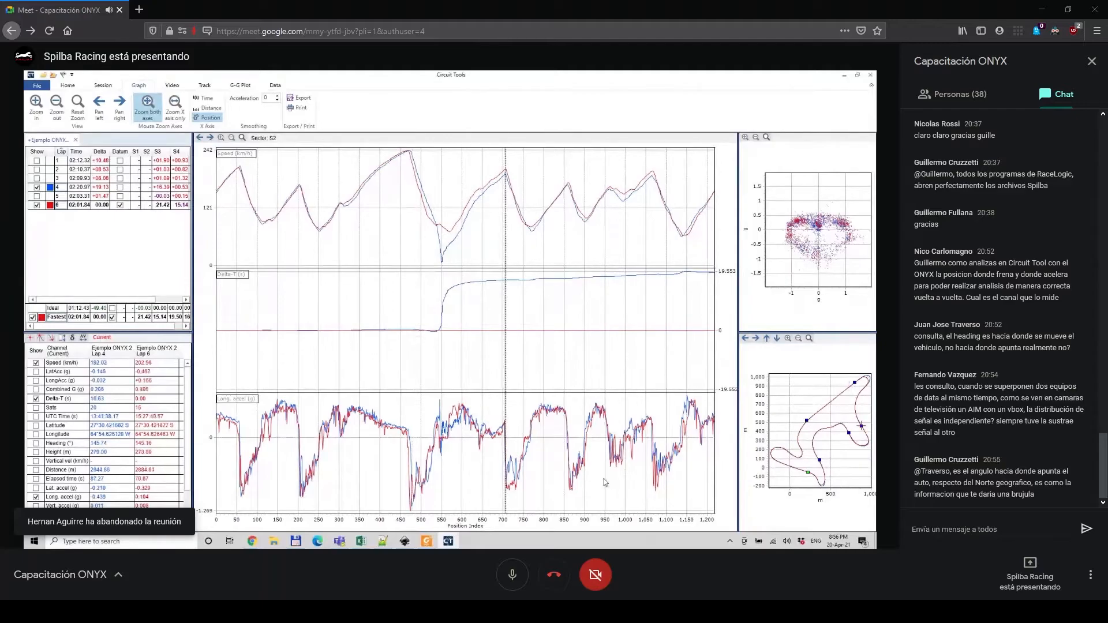
click(566, 430)
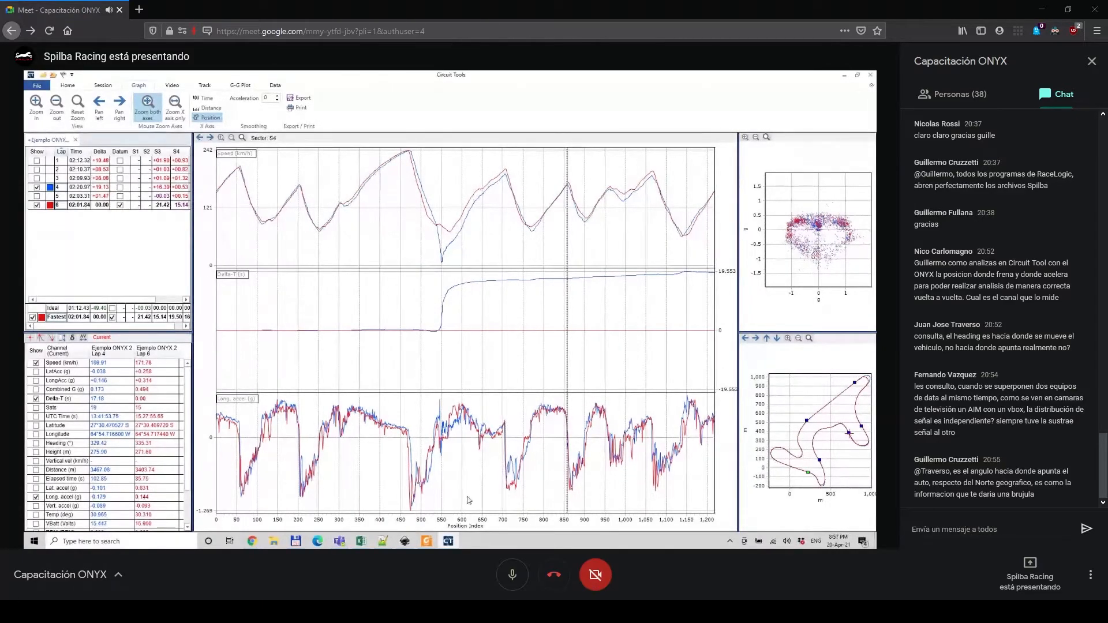
click(238, 441)
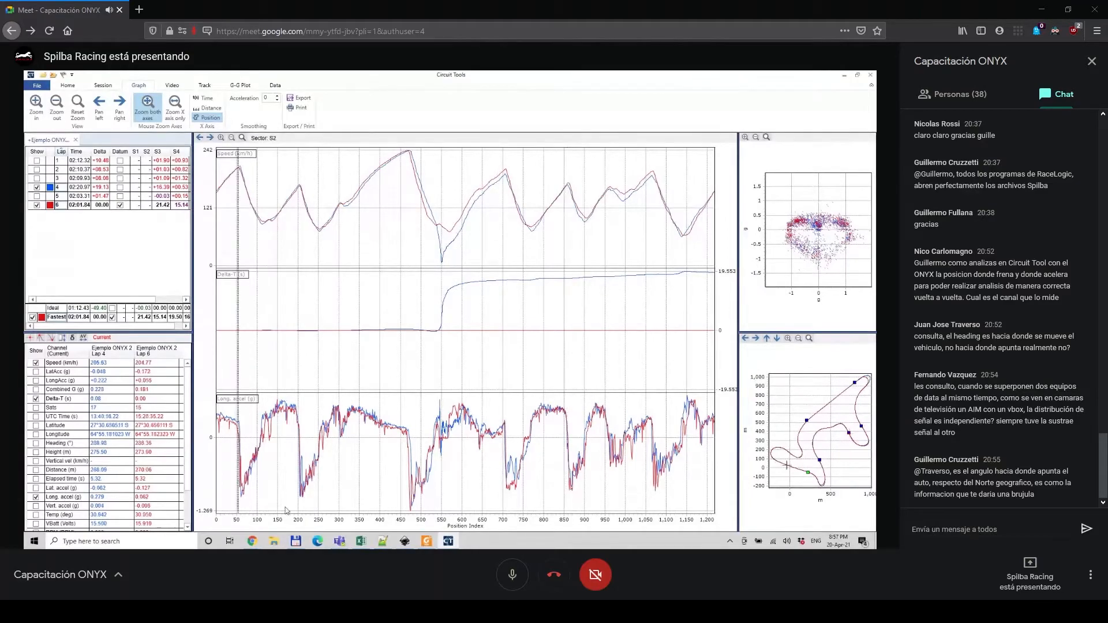
click(300, 443)
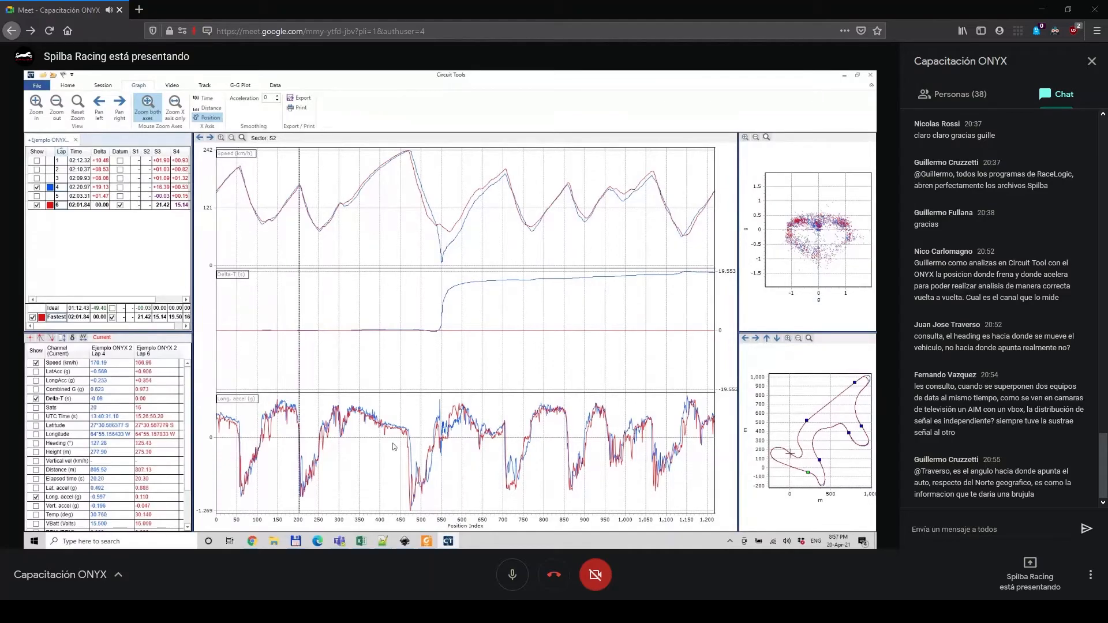
click(412, 453)
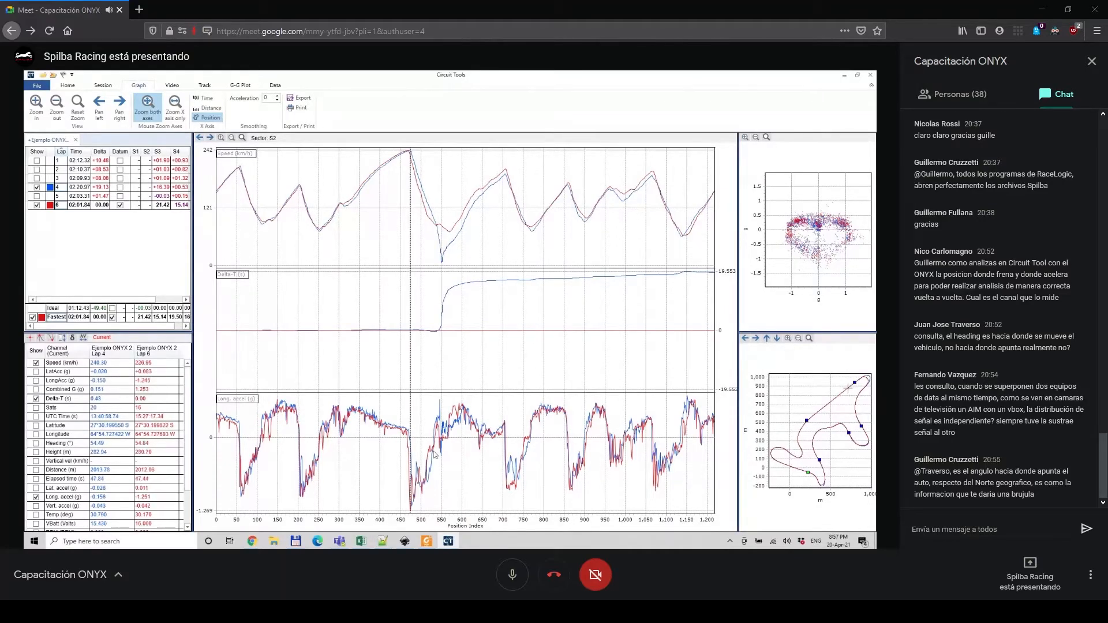
click(506, 448)
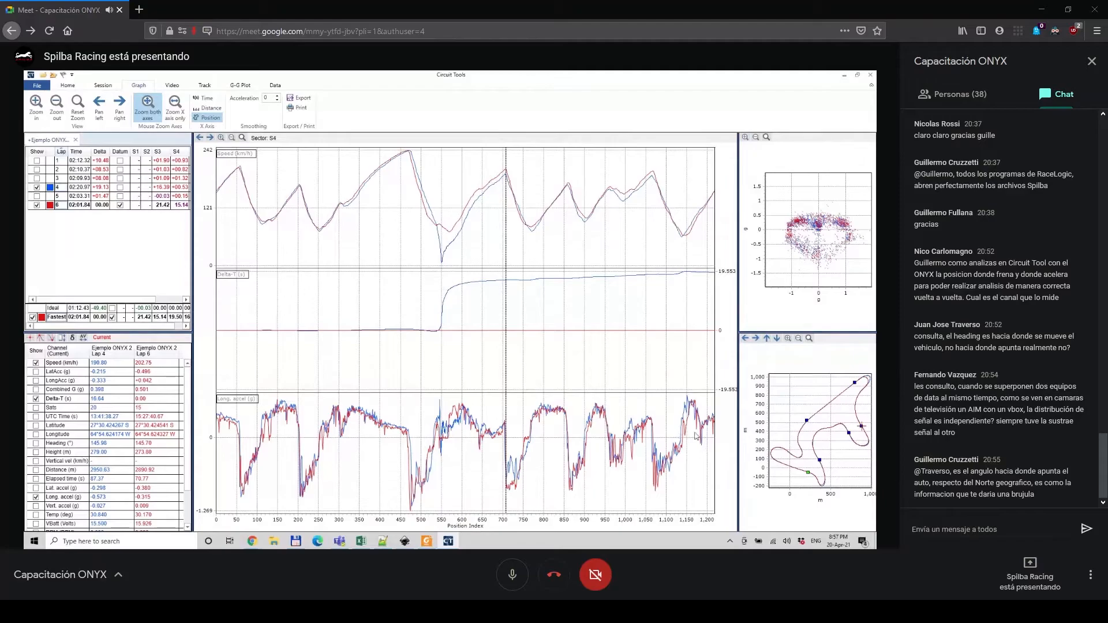
Remove Delta-T from the graphs, switch to the GraphData layout, and place the cursor at the braking point near position 470
click(35, 399)
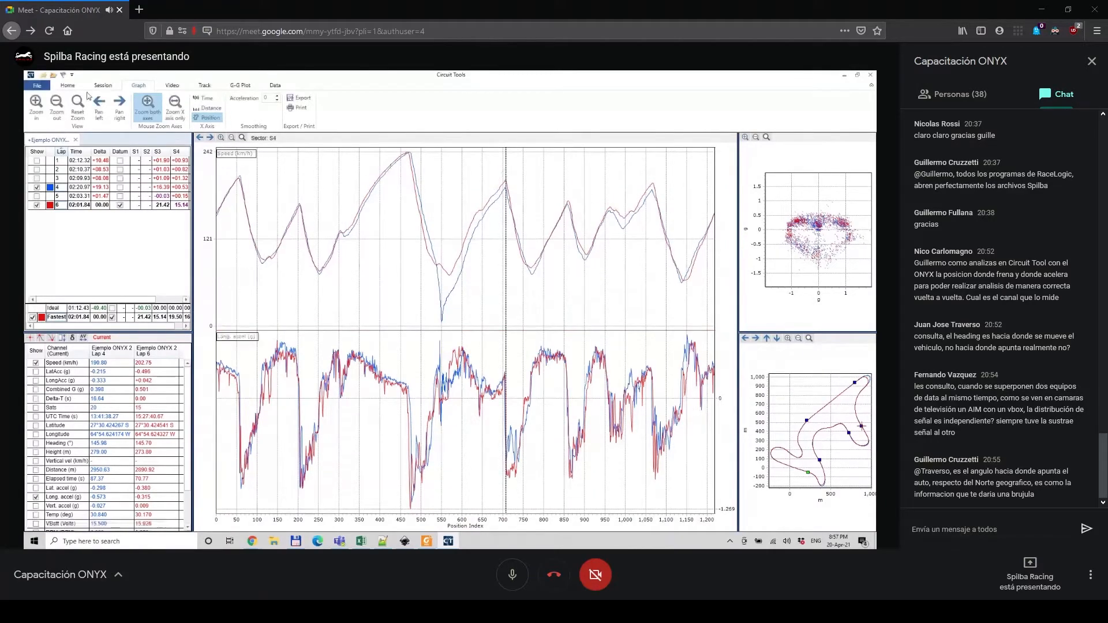
click(69, 86)
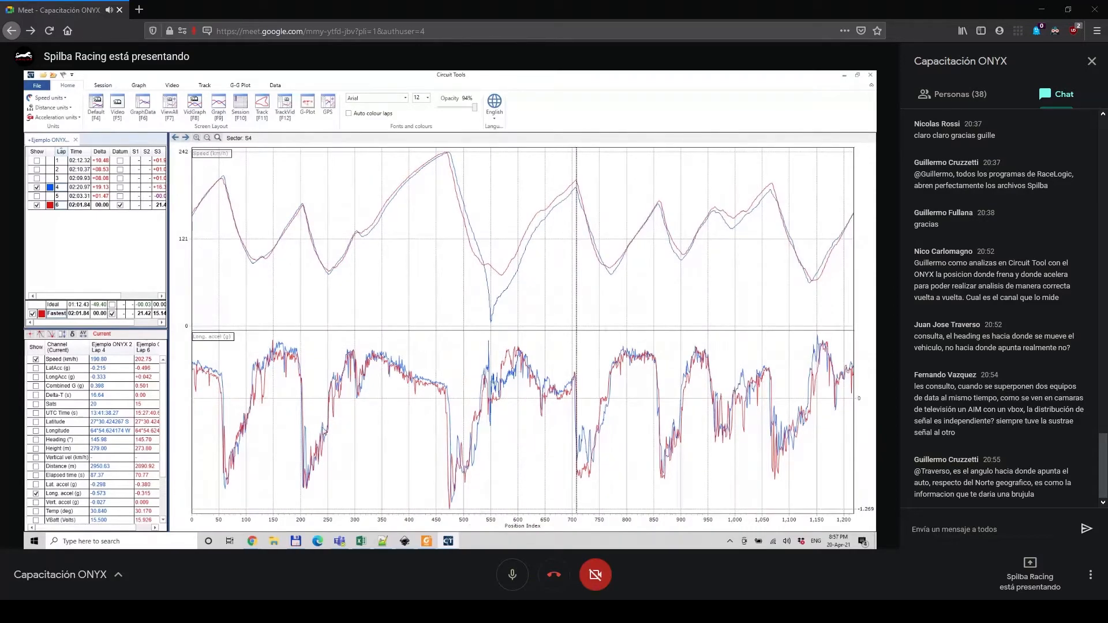
click(448, 404)
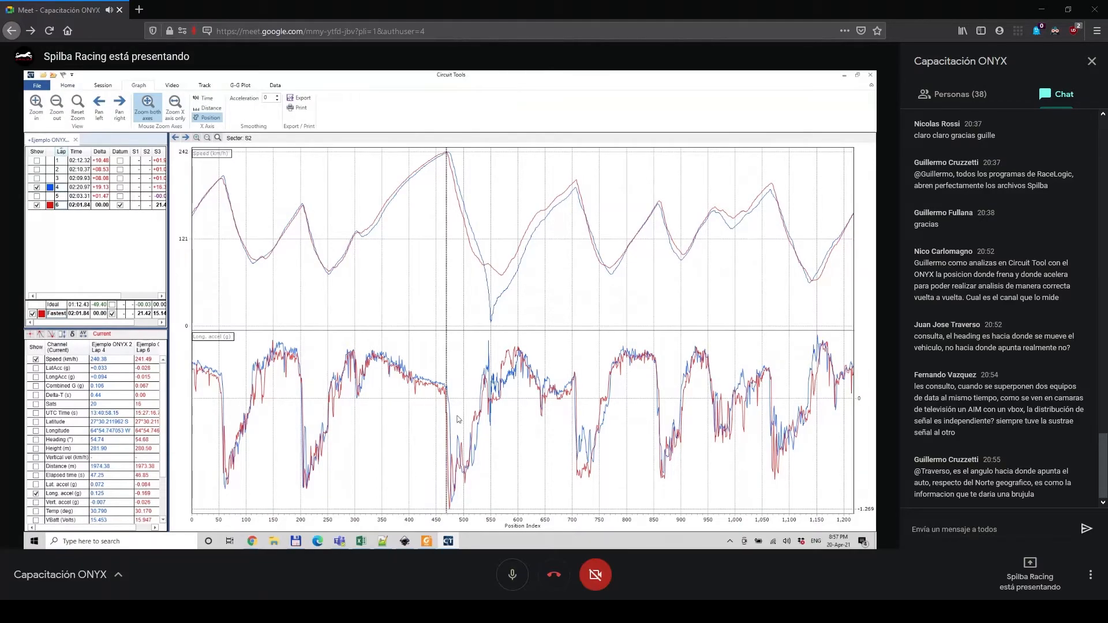
Compare both laps' longitudinal acceleration near positions 530, 710, 765, 905 and 935
click(480, 424)
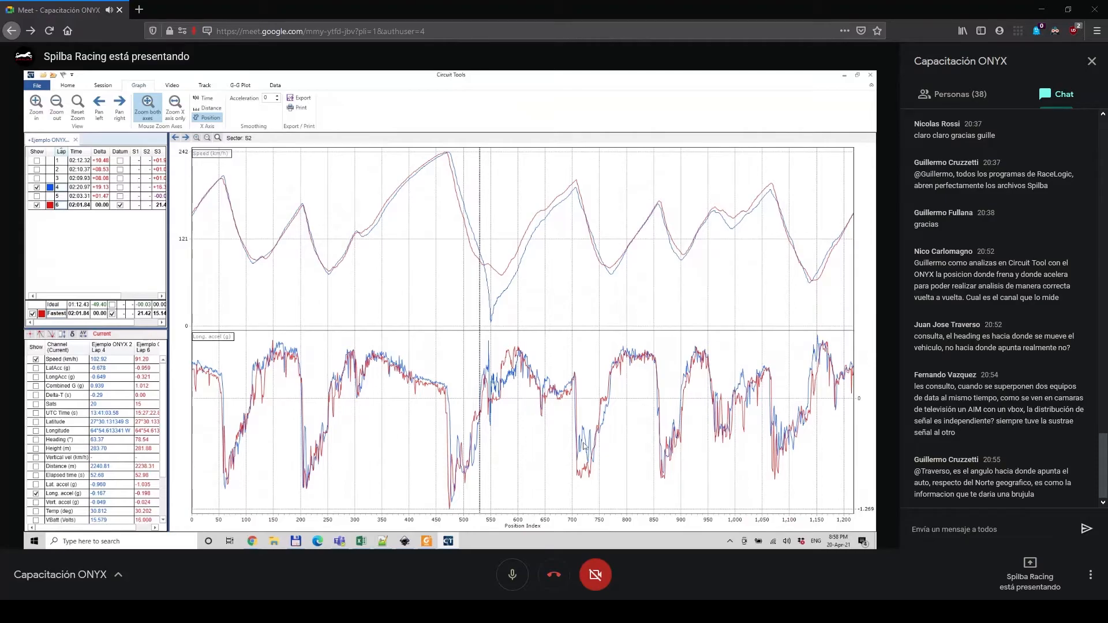
click(583, 407)
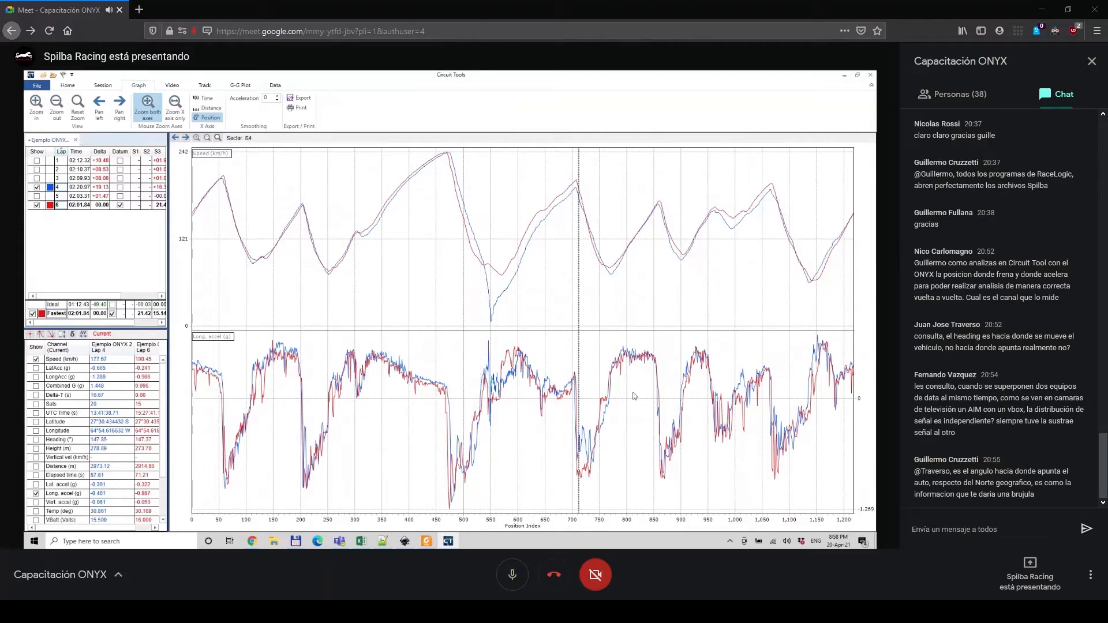
click(609, 399)
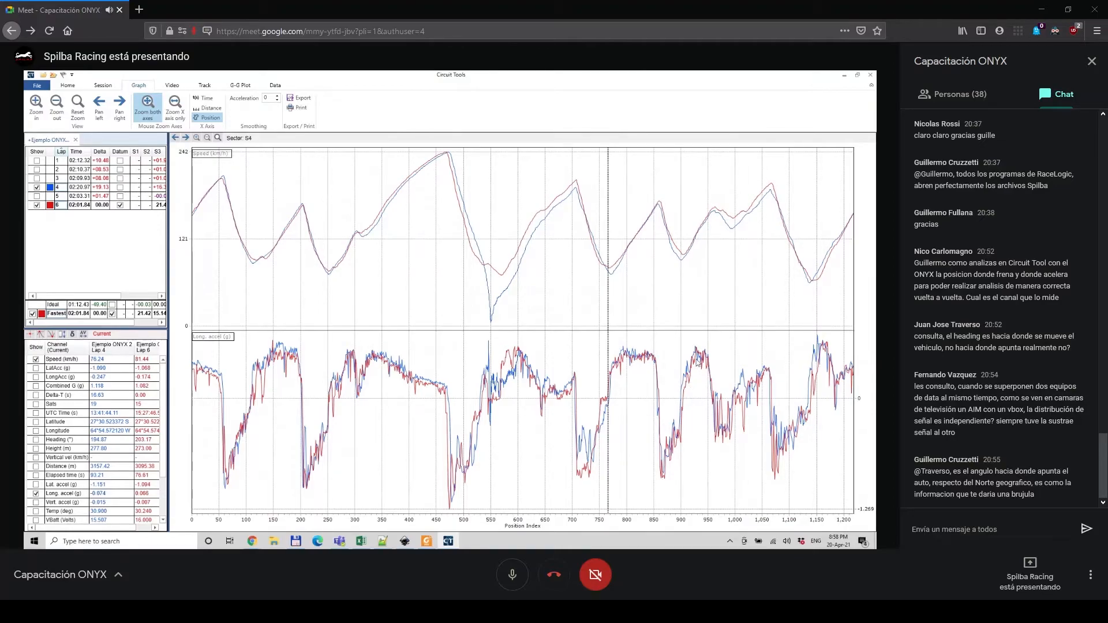
click(683, 401)
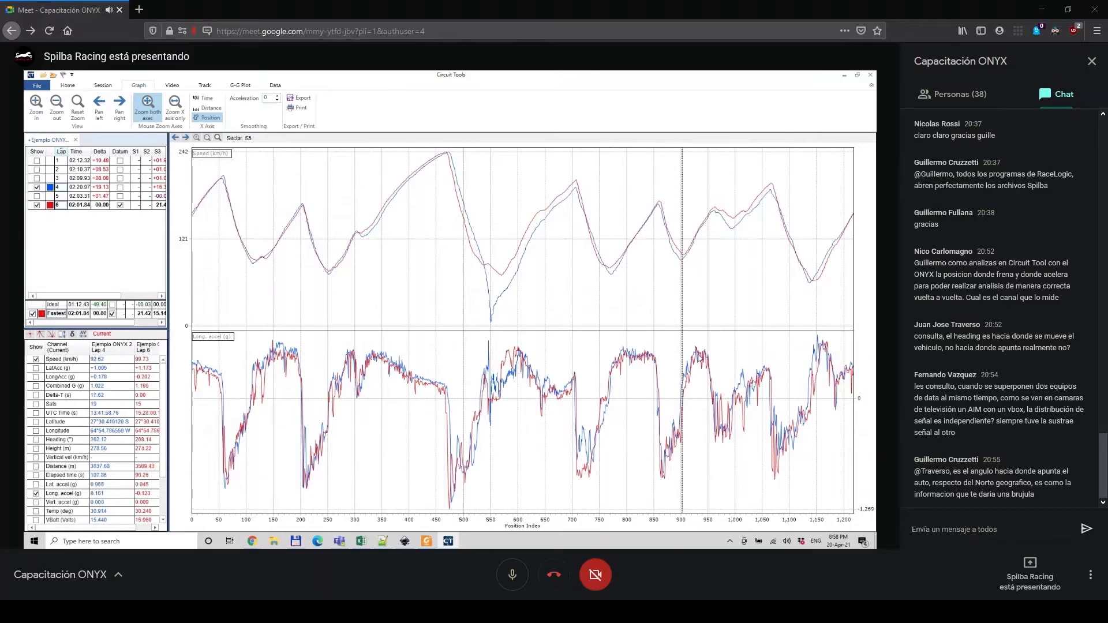
click(699, 398)
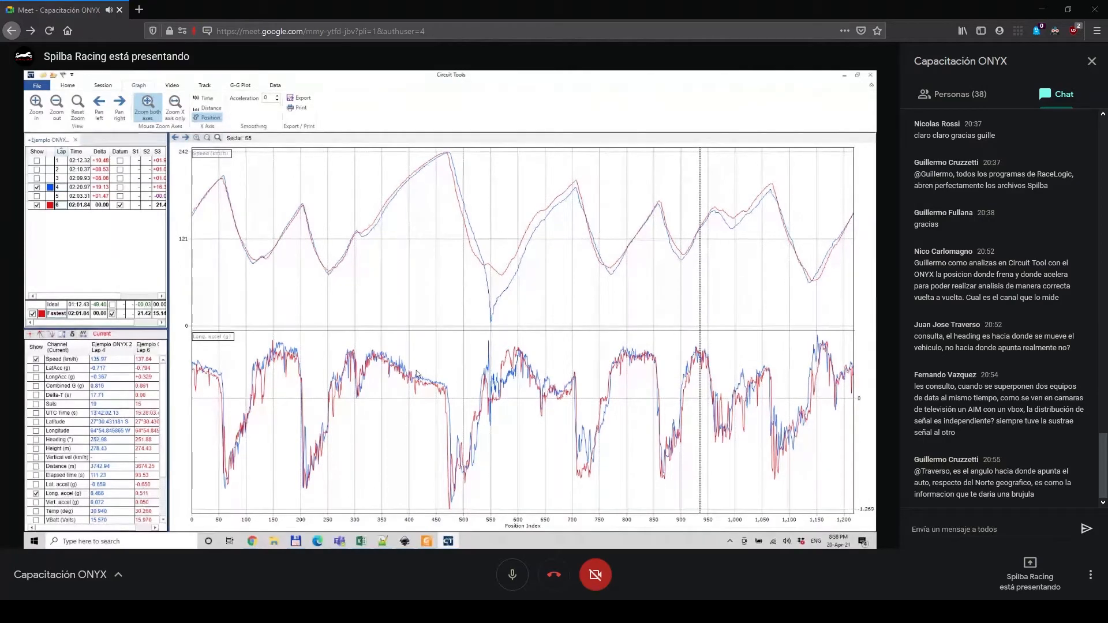
Examine how longitudinal acceleration develops along the straight between positions 330 and 470, checking both ends repeatedly
click(375, 354)
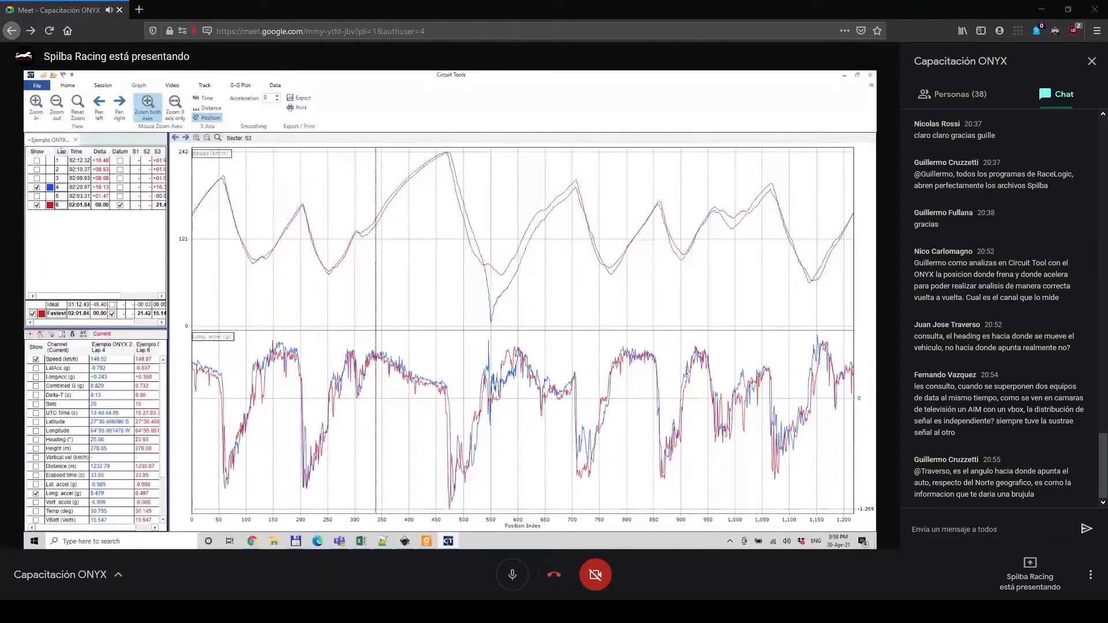
click(450, 398)
click(371, 365)
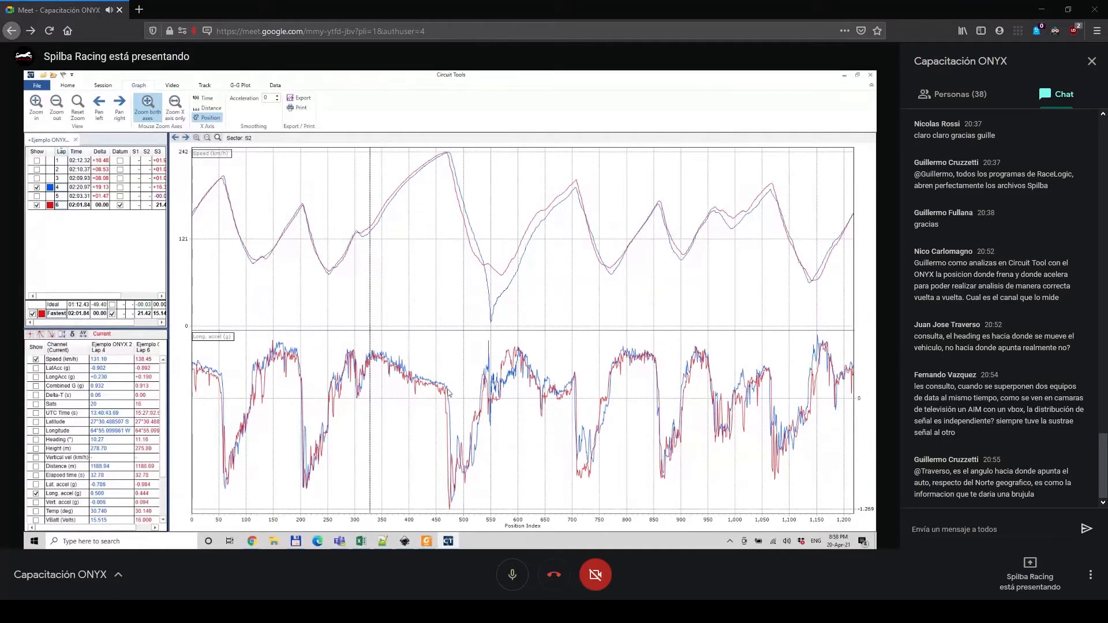
click(449, 387)
click(376, 367)
click(440, 388)
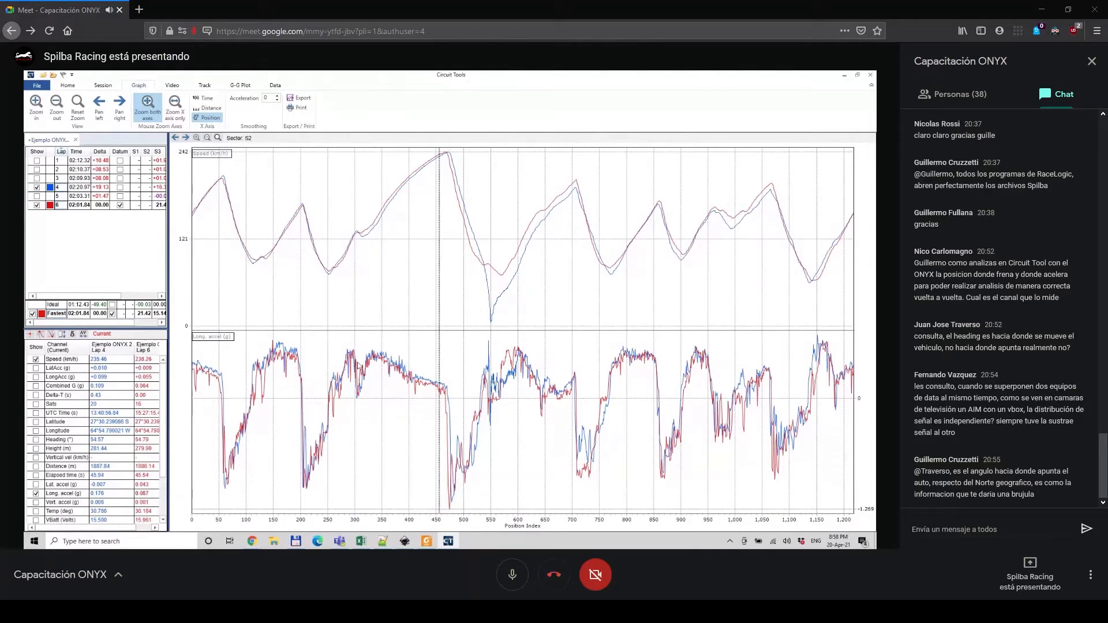
click(372, 363)
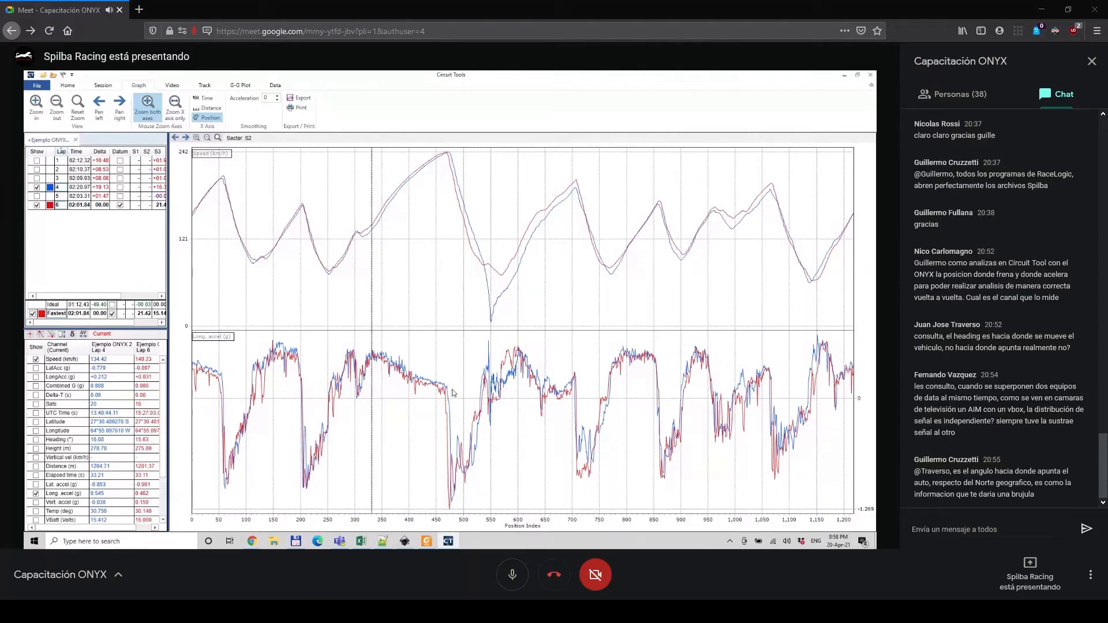
click(447, 390)
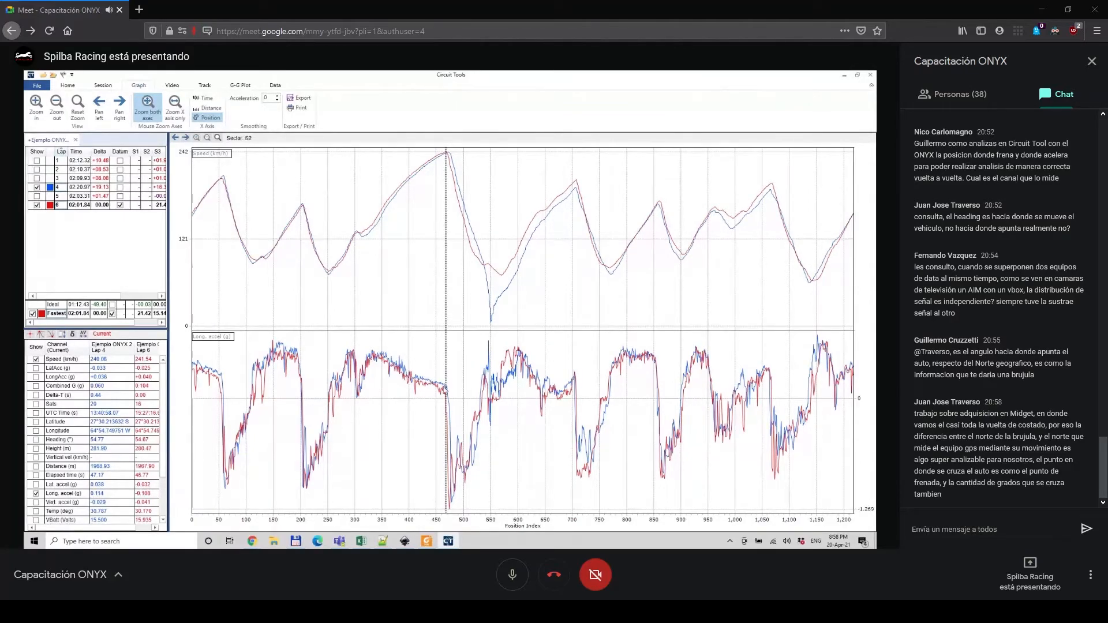
Switch to the GPS screen layout and place the cursor in the braking zone near position 490
click(105, 88)
click(67, 86)
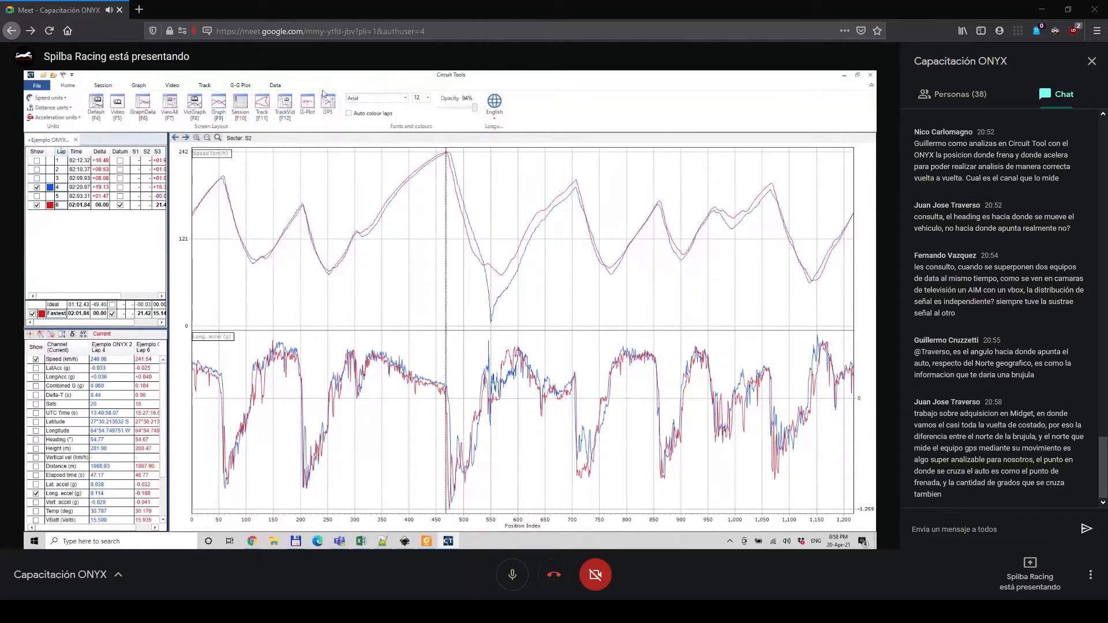
click(327, 102)
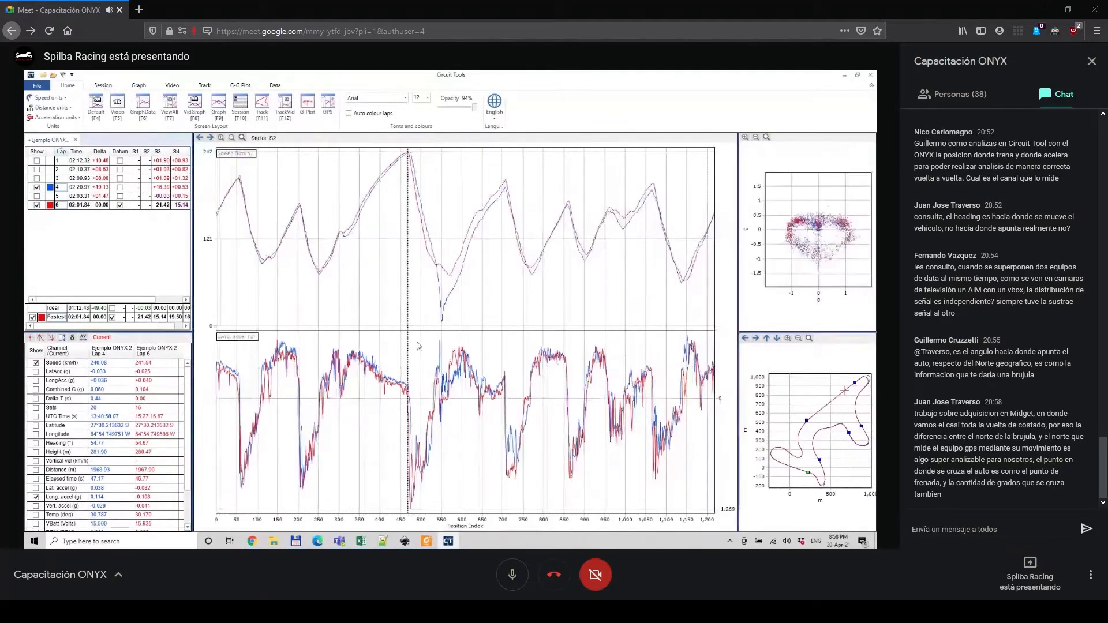
click(411, 407)
click(423, 451)
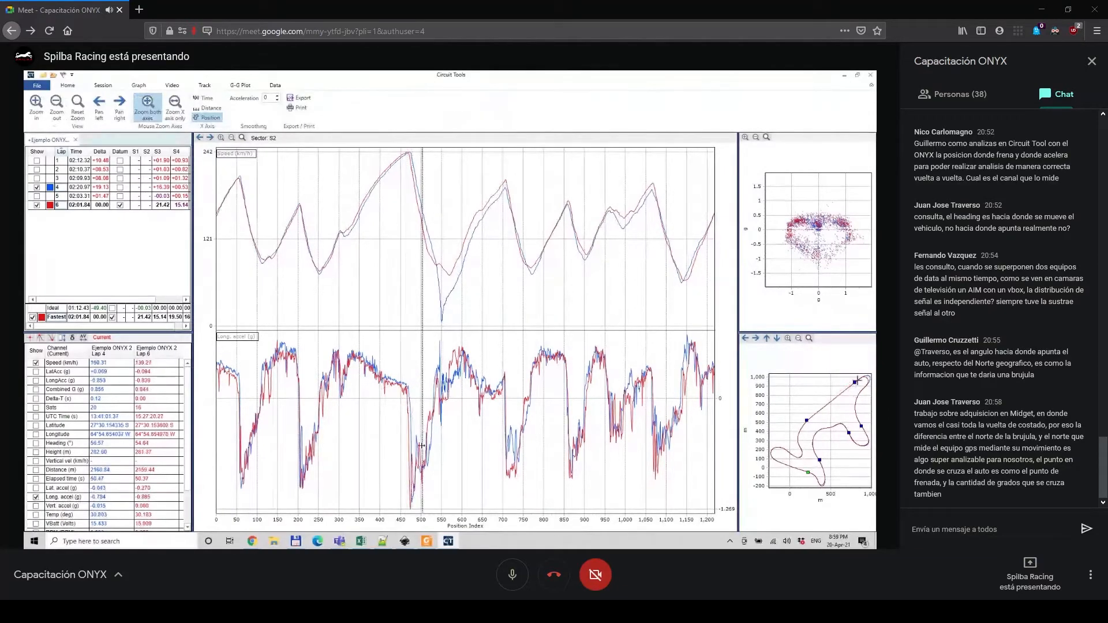
click(418, 456)
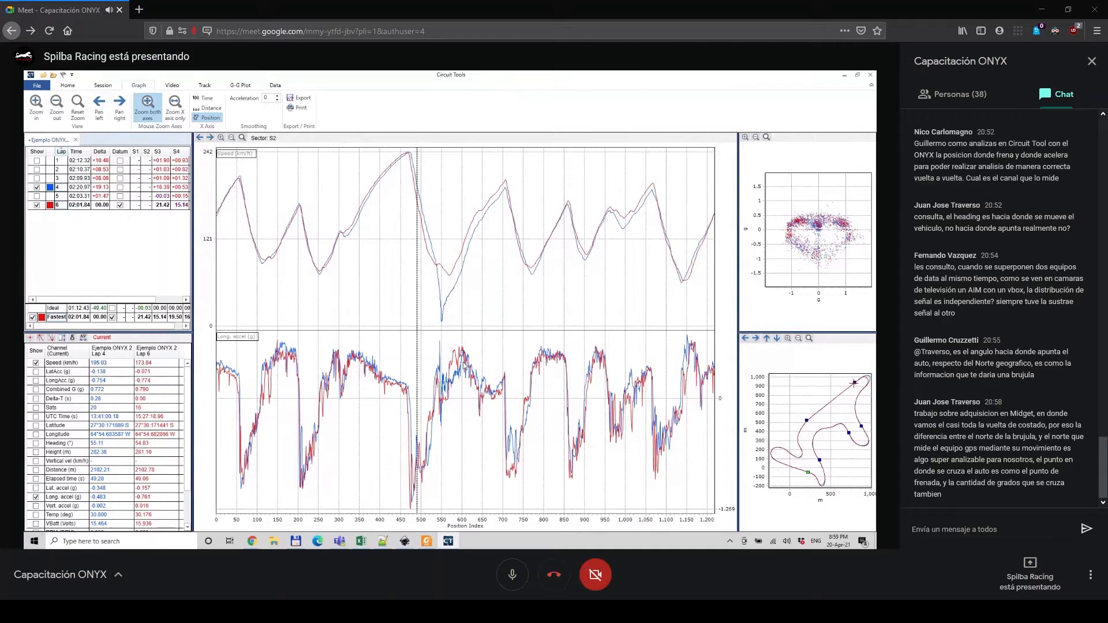
Inspect both laps' speed and longitudinal acceleration on the acceleration stretch near positions 650, 680 and 615
click(481, 224)
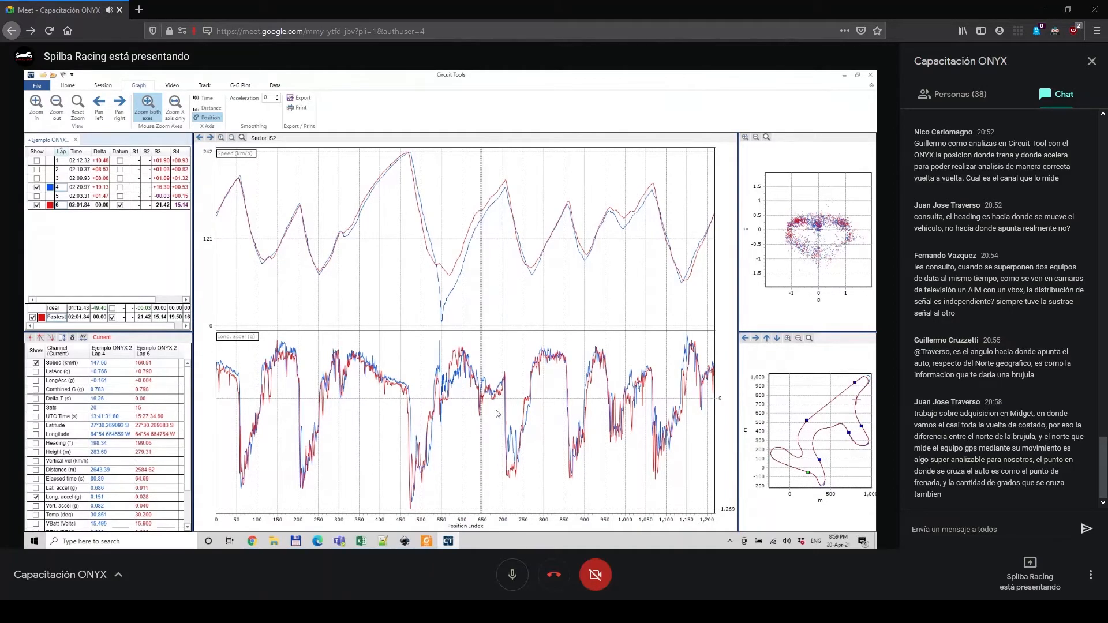
click(494, 390)
click(467, 364)
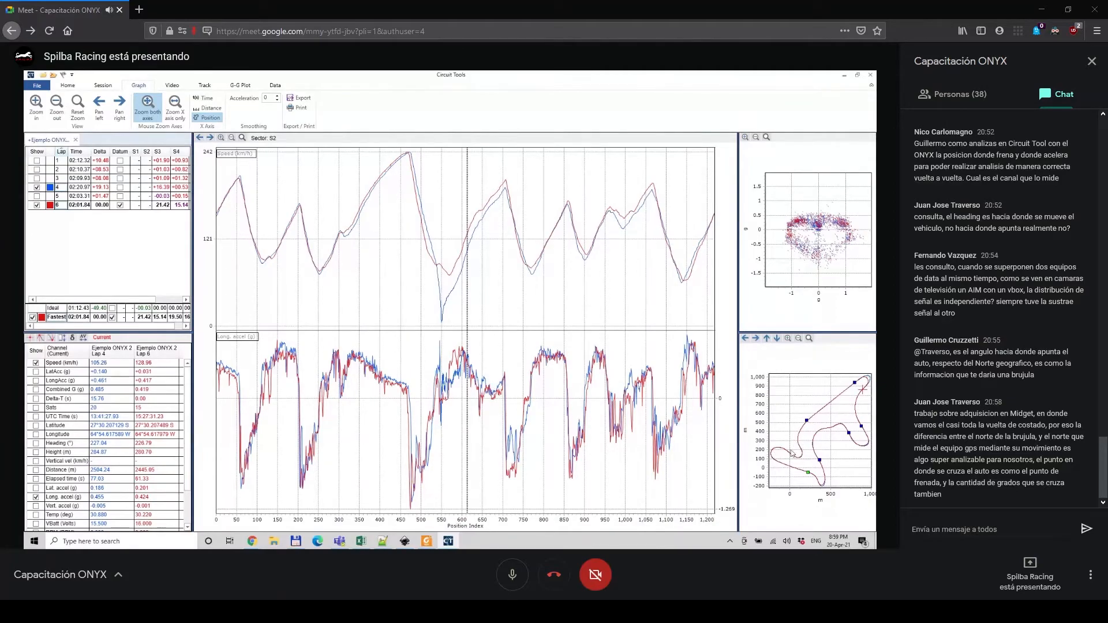
Check the speed and longitudinal acceleration dip near positions 290 to 325, starting from position 130 and finishing near 313
click(270, 373)
click(335, 382)
click(343, 378)
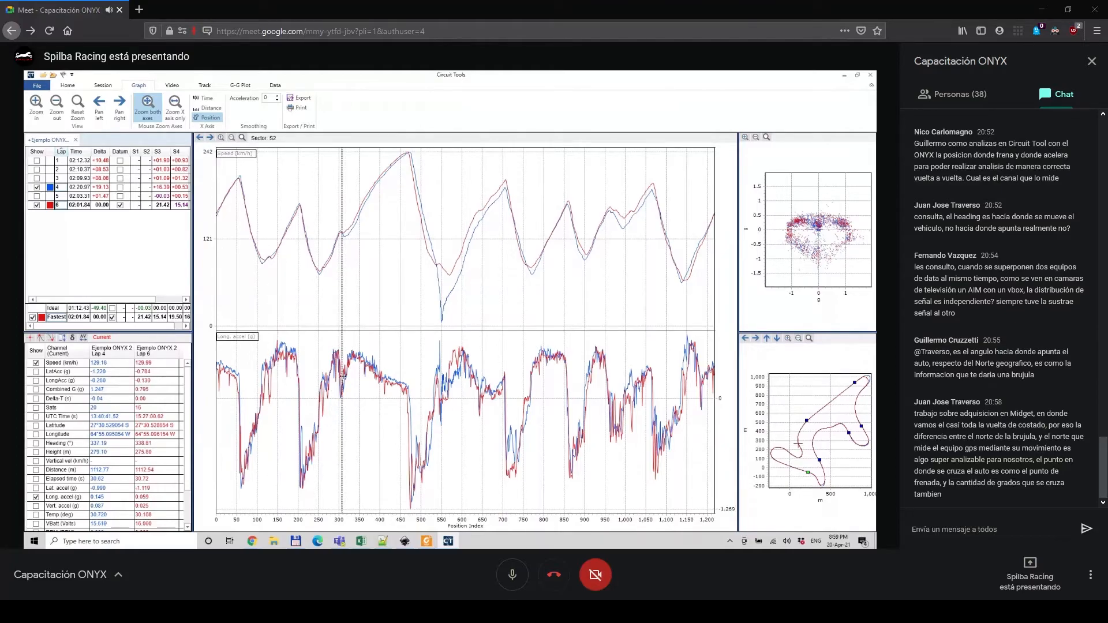
click(347, 370)
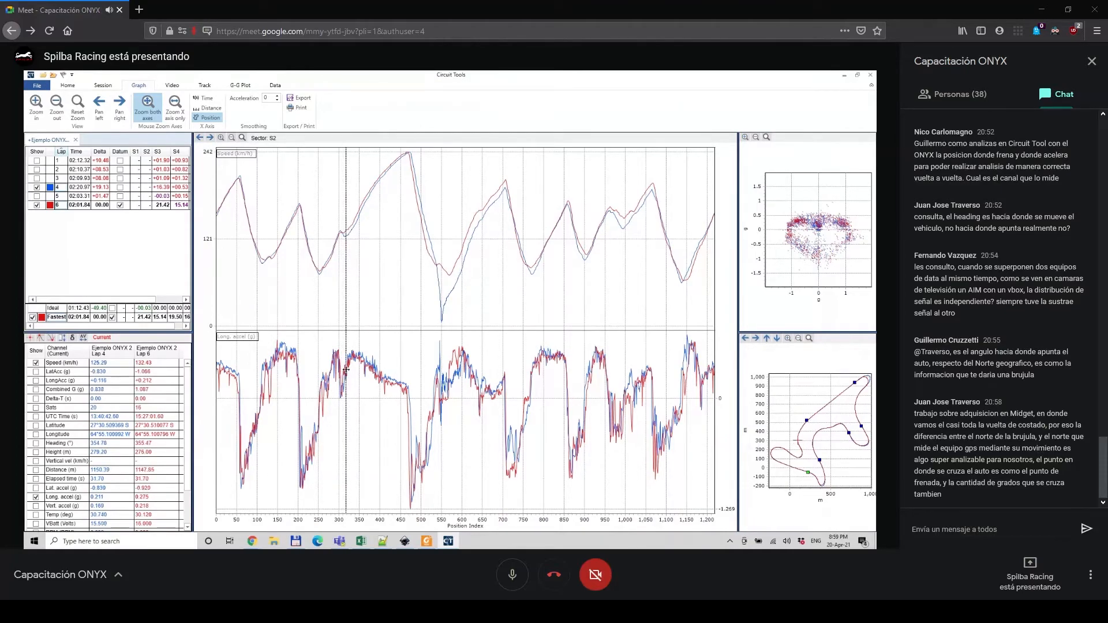
click(343, 366)
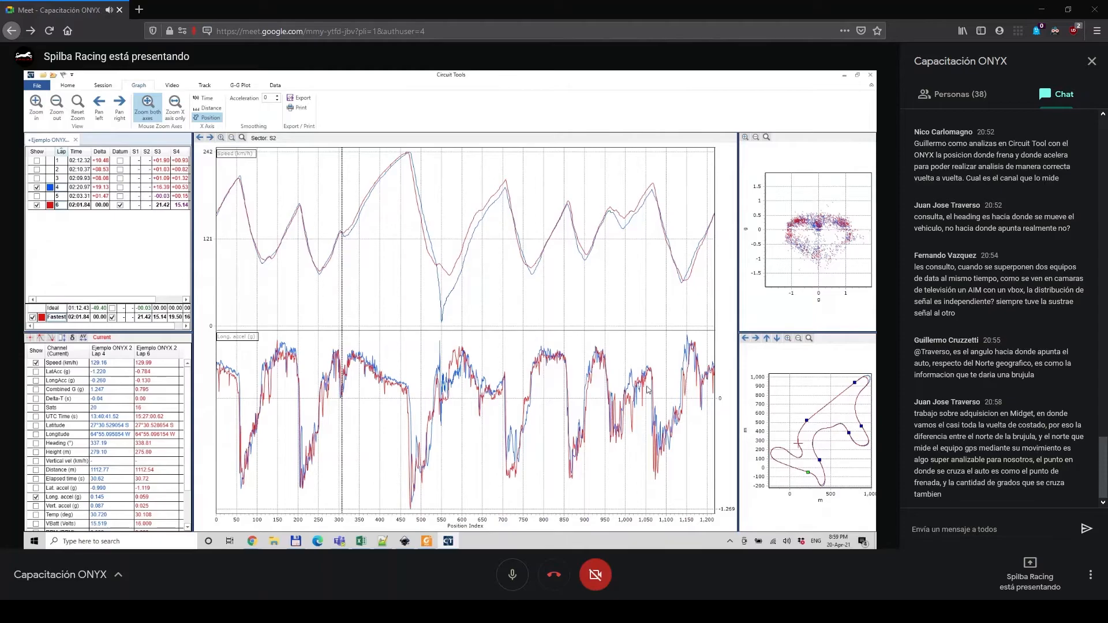
click(348, 236)
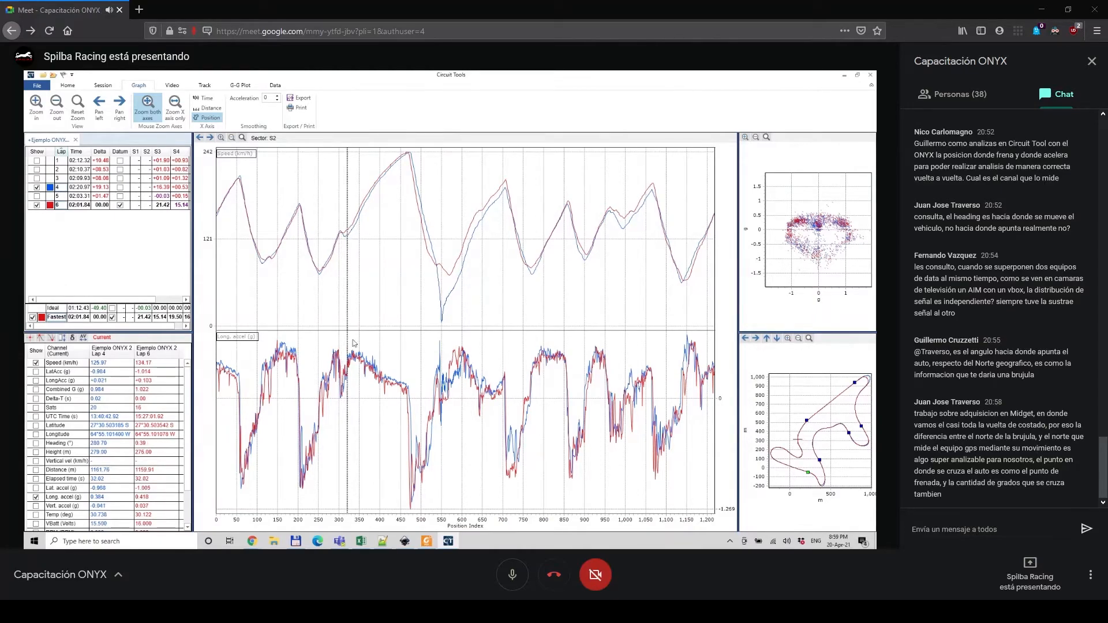
click(345, 378)
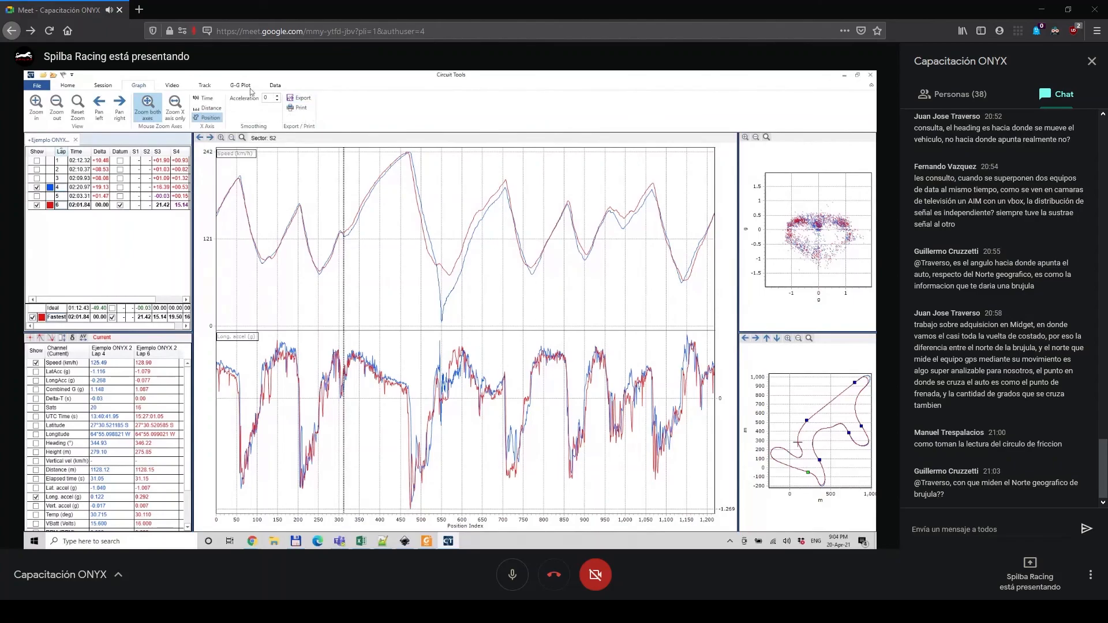
Open the data format and display options
click(272, 88)
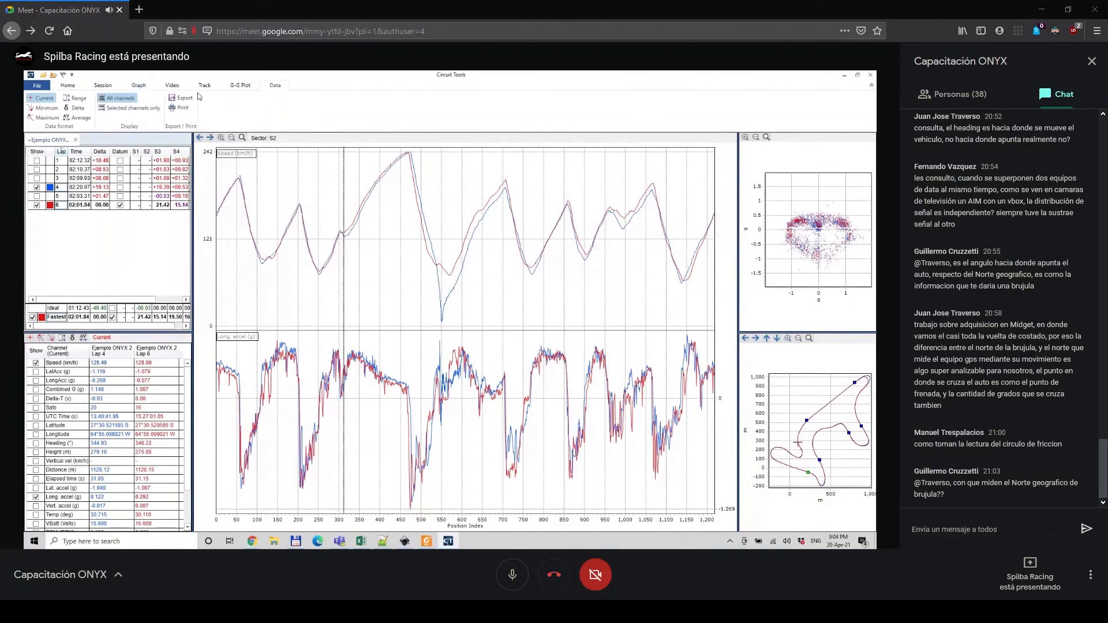